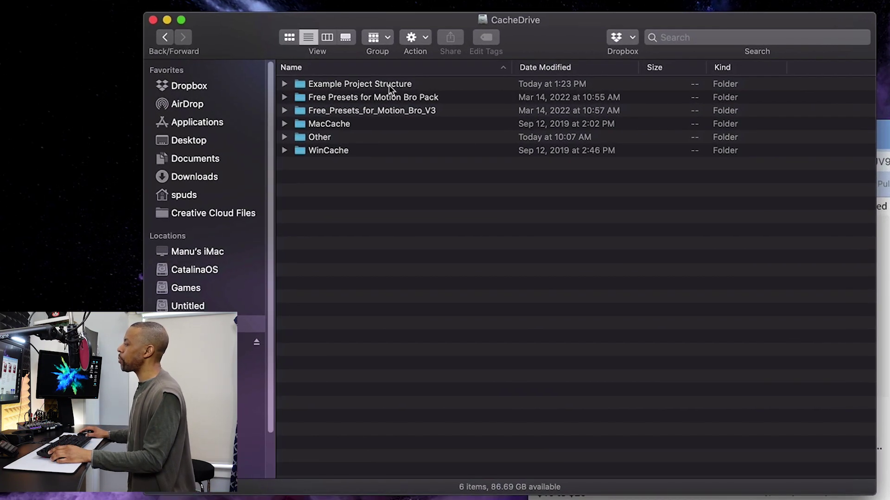
Step: Inside Example Project Structure, create a new Video folder and open it
double_click(389, 87)
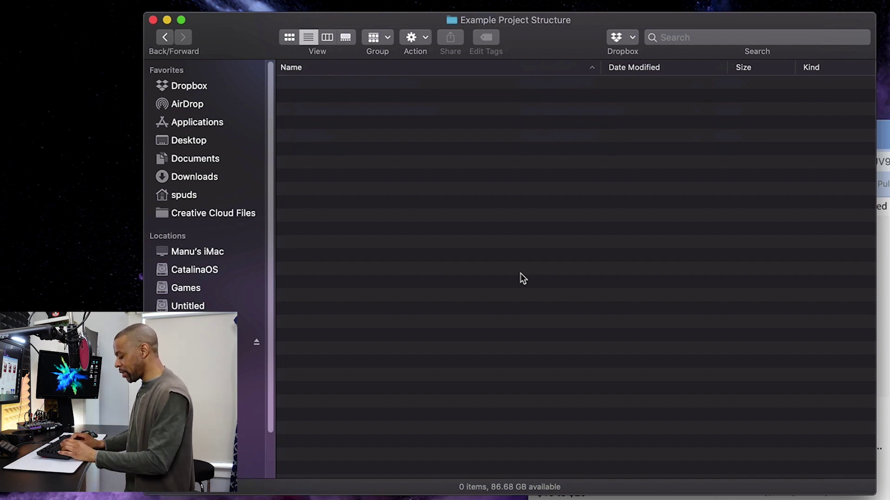
key(super+shift+n)
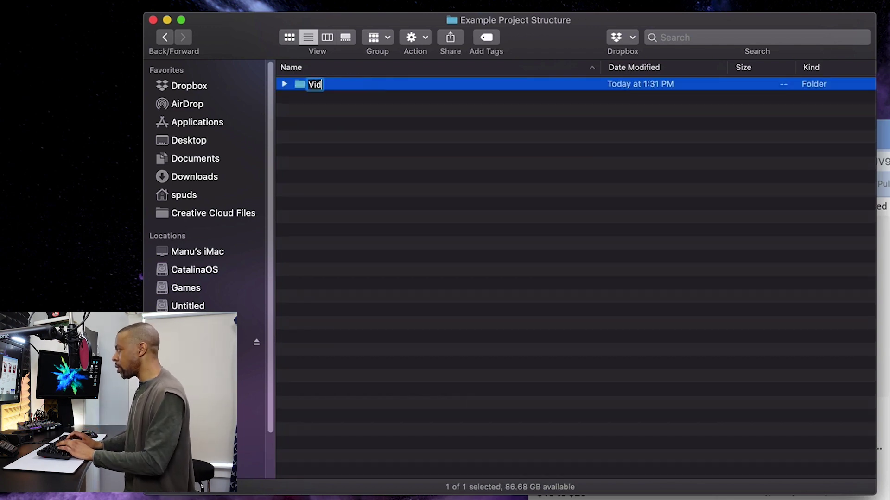
double_click(319, 86)
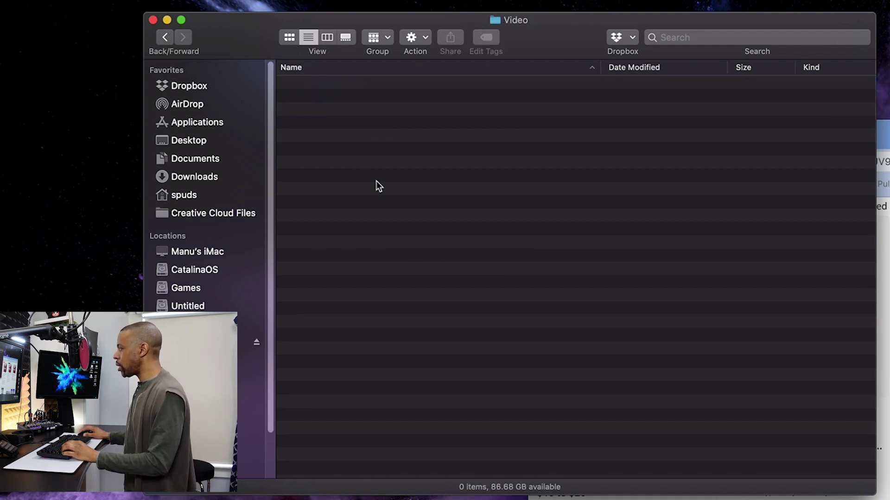
Step: Add B Roll and Stock Footage subfolders to Video, then go back to Example Project Structure
key(super+shift+n)
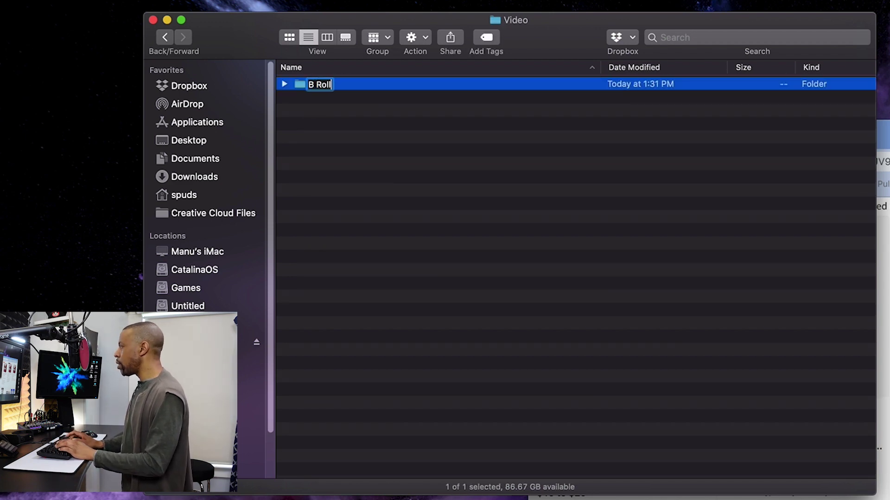
click(363, 211)
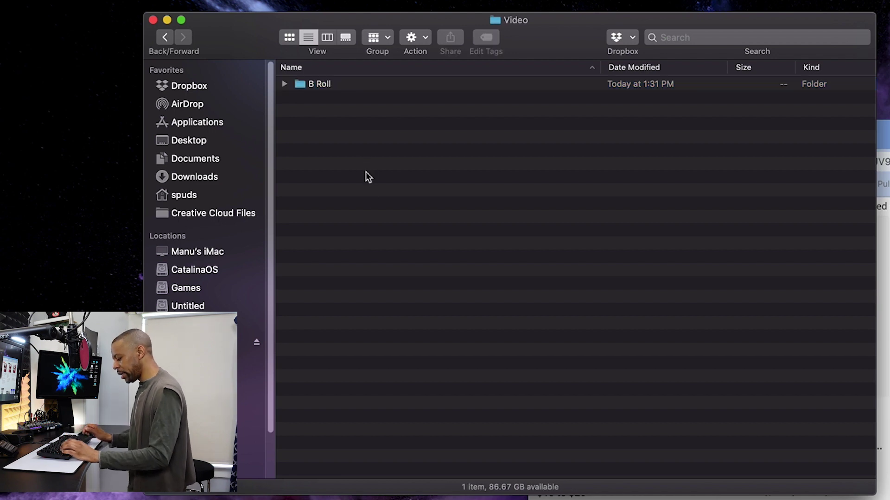
key(super+shift+n)
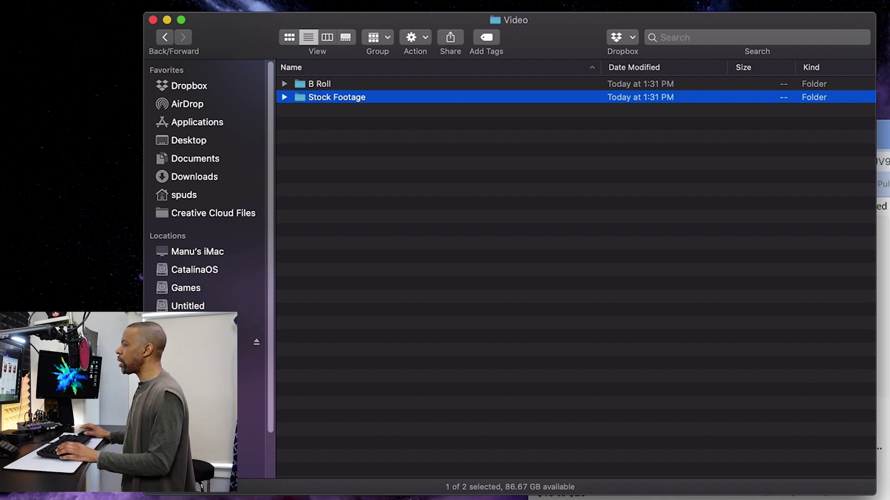
click(382, 213)
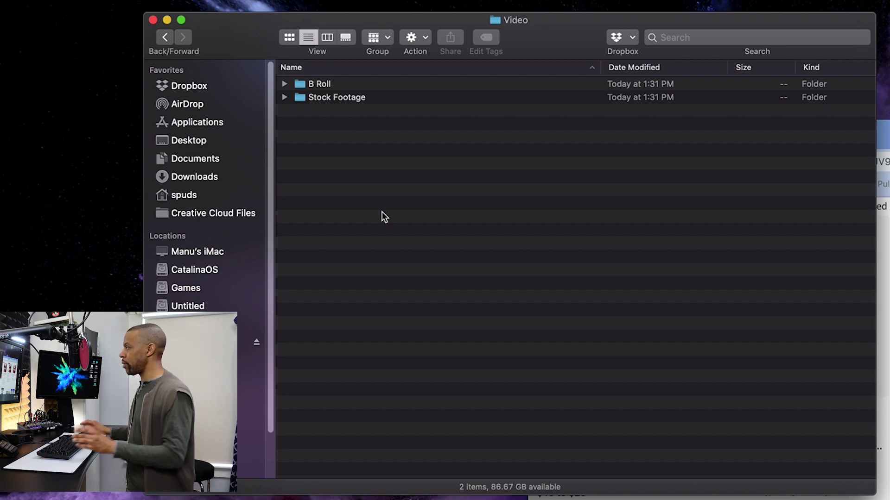
super+click(511, 26)
click(519, 34)
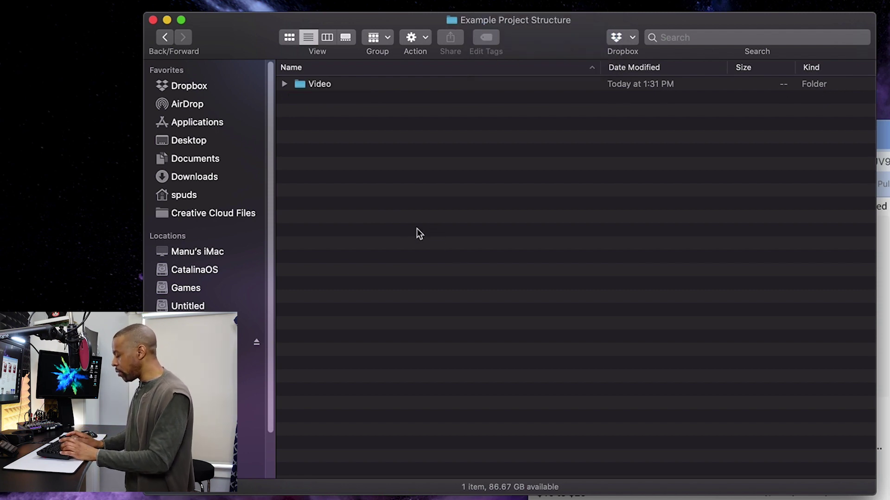
Step: Create a folder named Audio and open it
key(super+shift+n)
text(Audio)
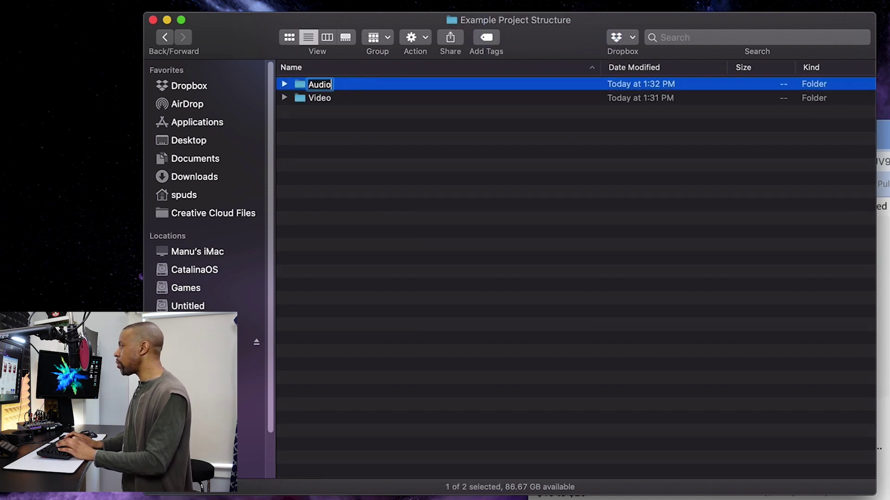
key(Return)
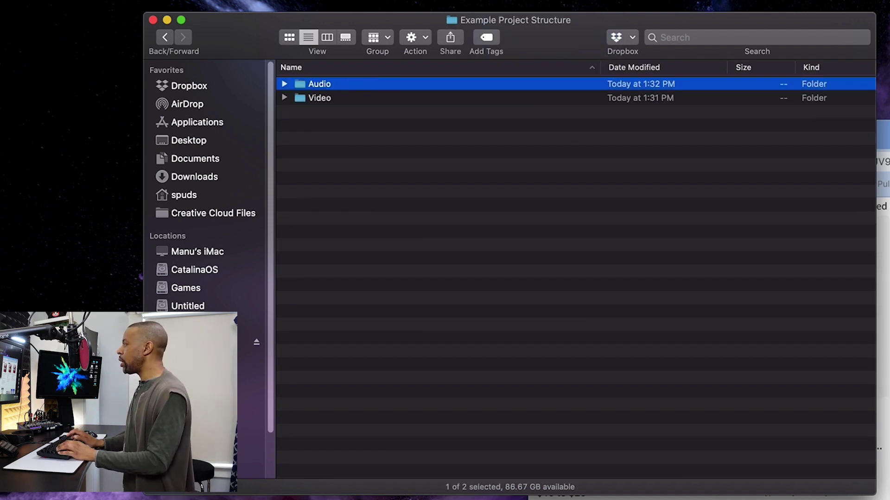
double_click(318, 85)
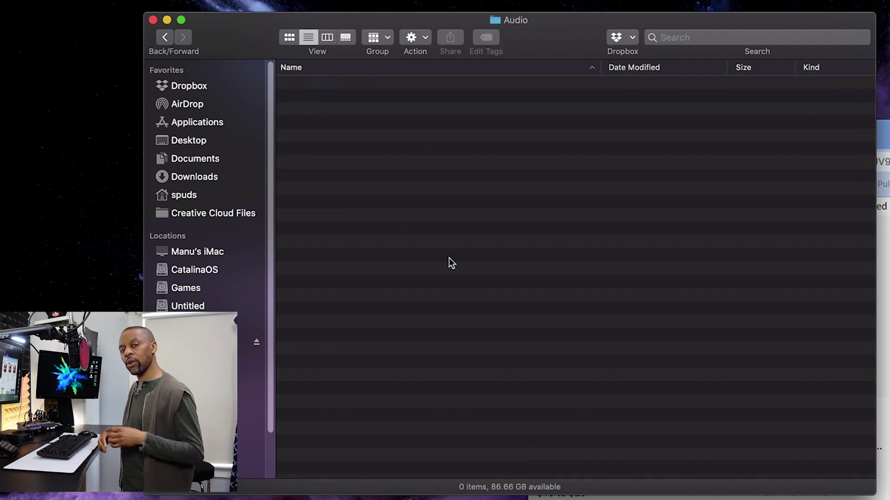
Step: Add SFX, Dialogue, Music and Ambient subfolders inside Audio
key(super+shift+n)
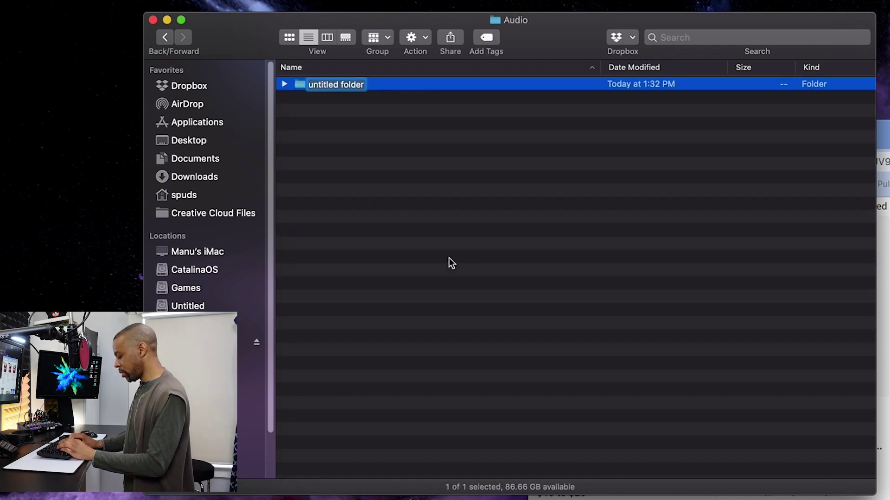
text(SFX)
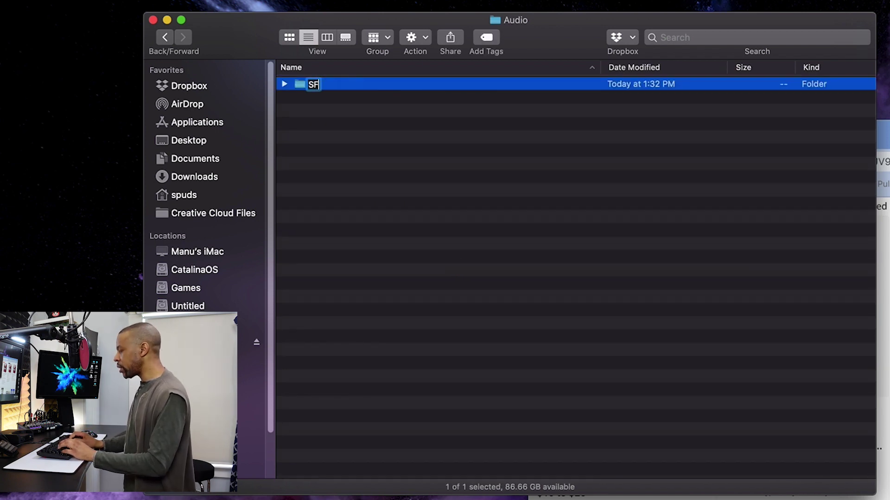
key(Return)
key(super+shift+n)
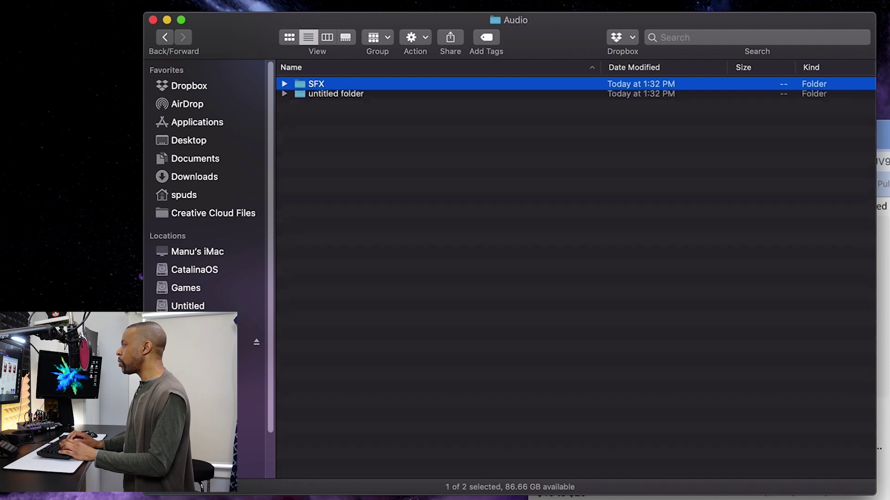
text(Dialogue)
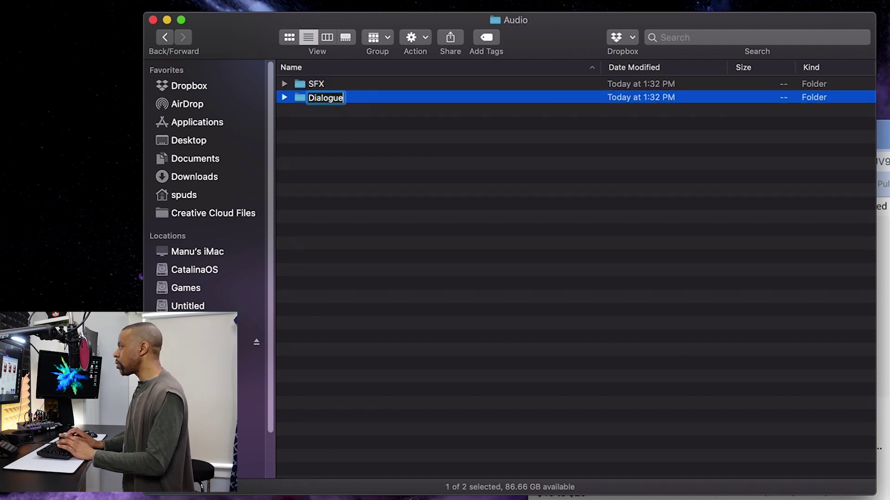
key(Return)
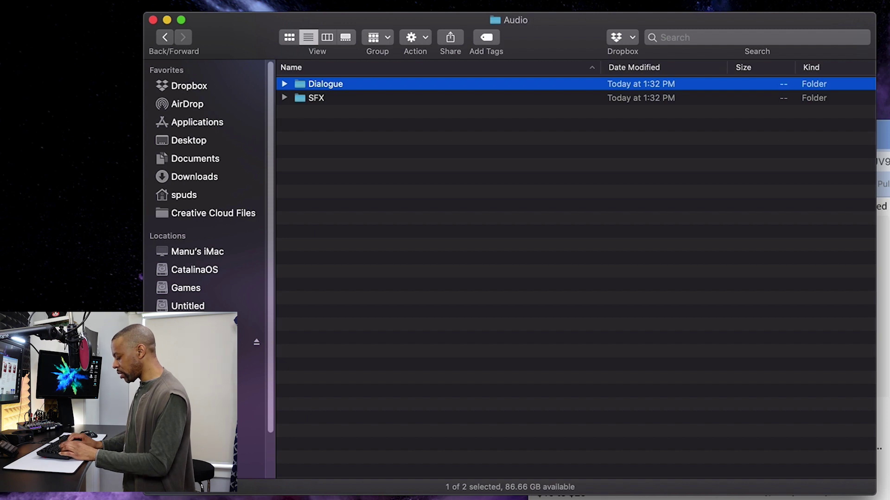
key(super+shift+n)
text(Music)
key(Return)
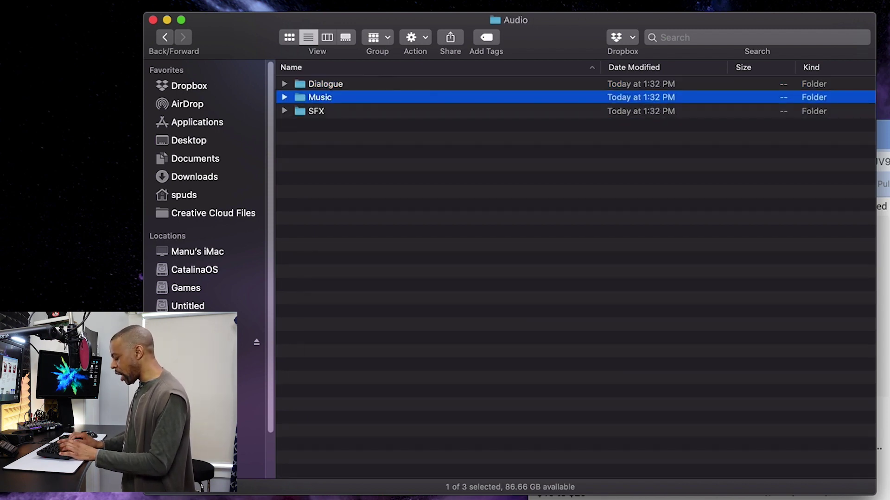
key(super+shift+n)
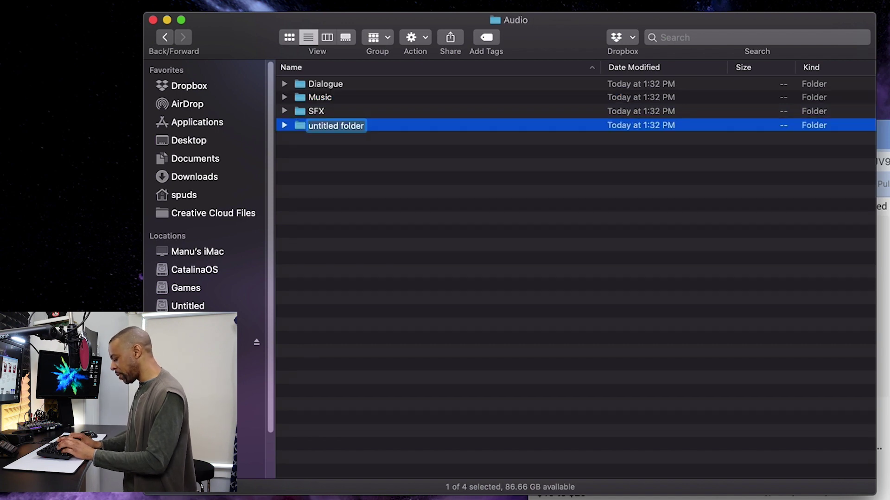
text(Ambien)
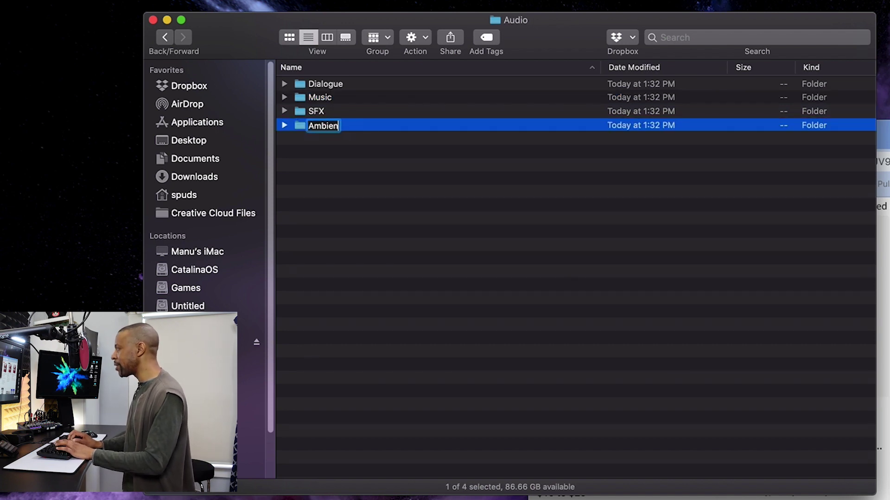
text(t)
key(Return)
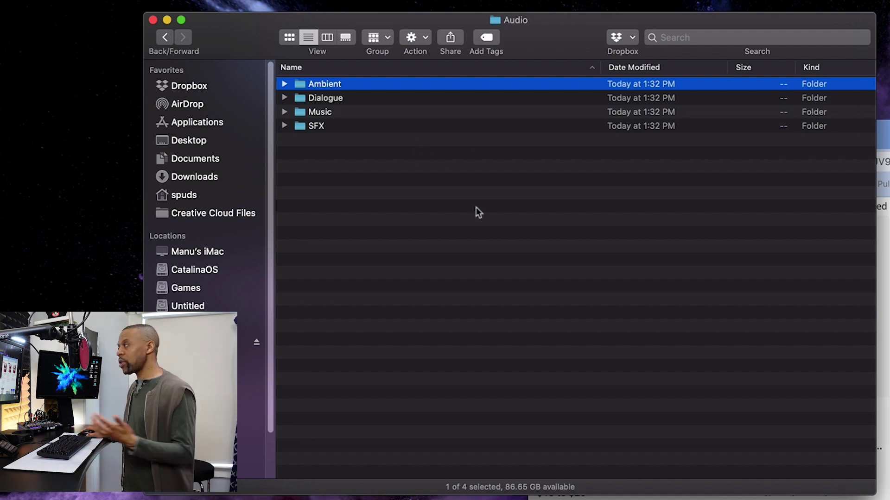
super+click(515, 20)
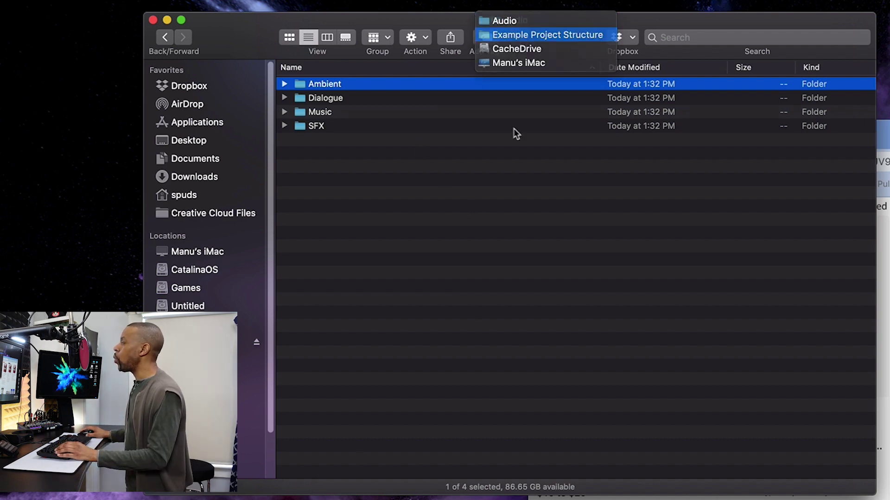
click(520, 36)
super+click(510, 21)
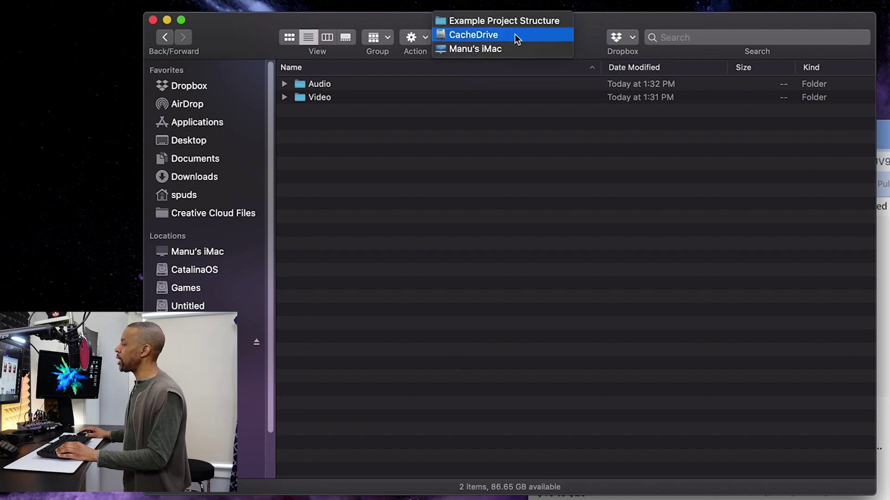
click(515, 34)
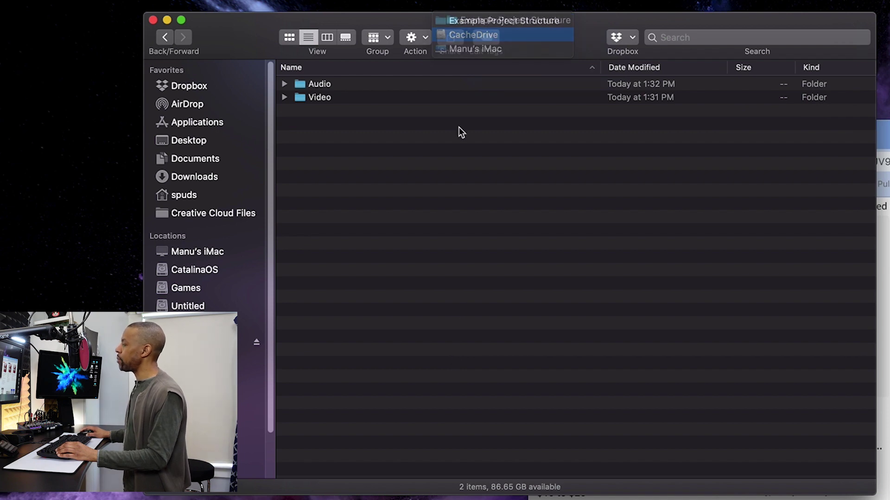
click(284, 84)
click(284, 84)
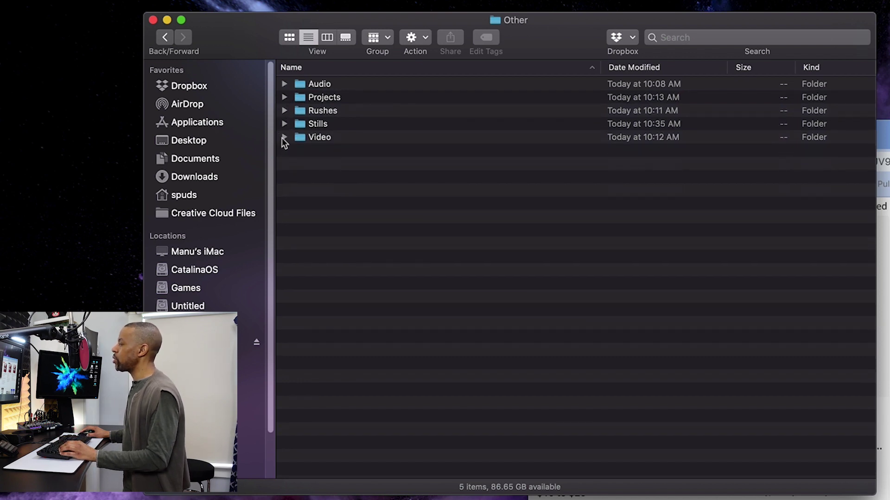
click(284, 138)
click(284, 138)
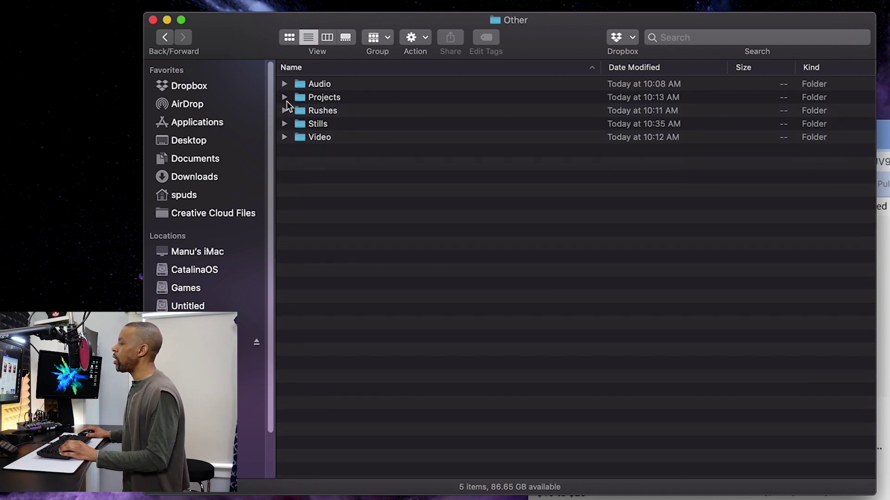
click(285, 98)
click(284, 98)
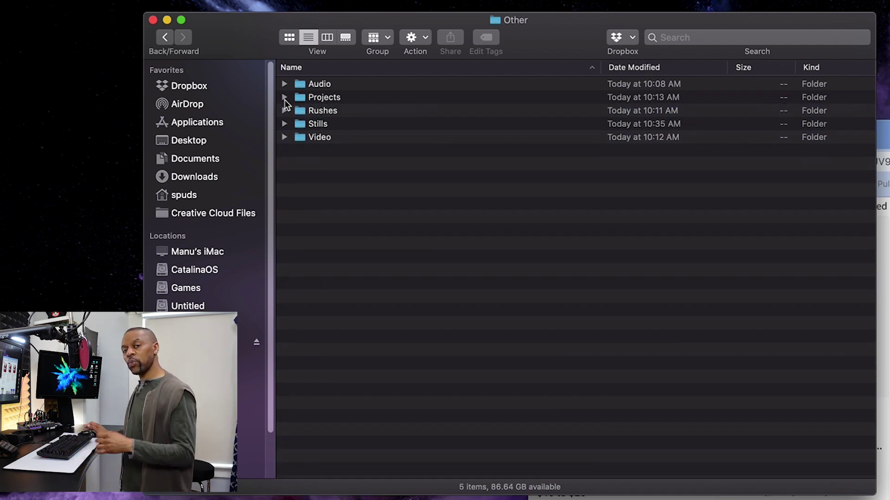
click(342, 100)
key(Return)
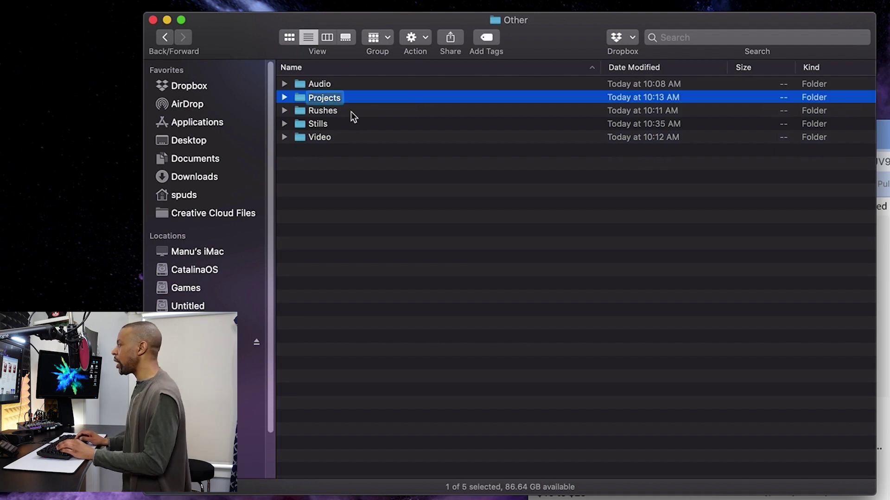
key(Left)
text(Premiere)
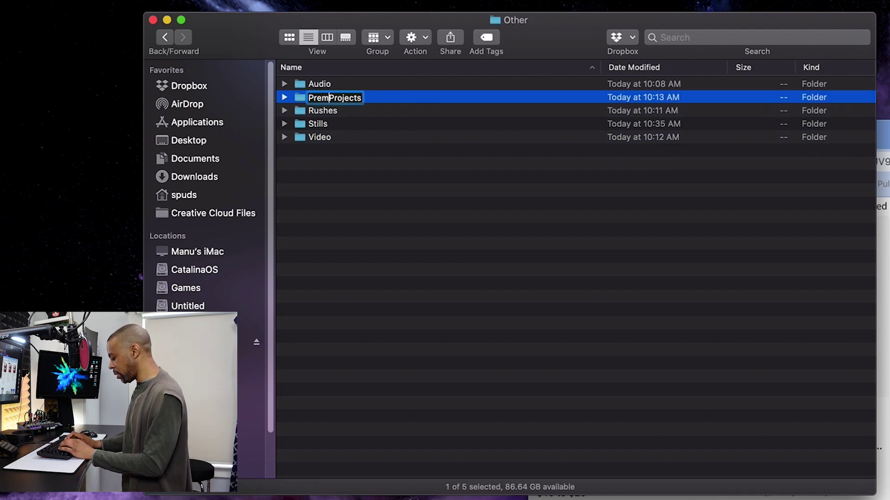
key(Return)
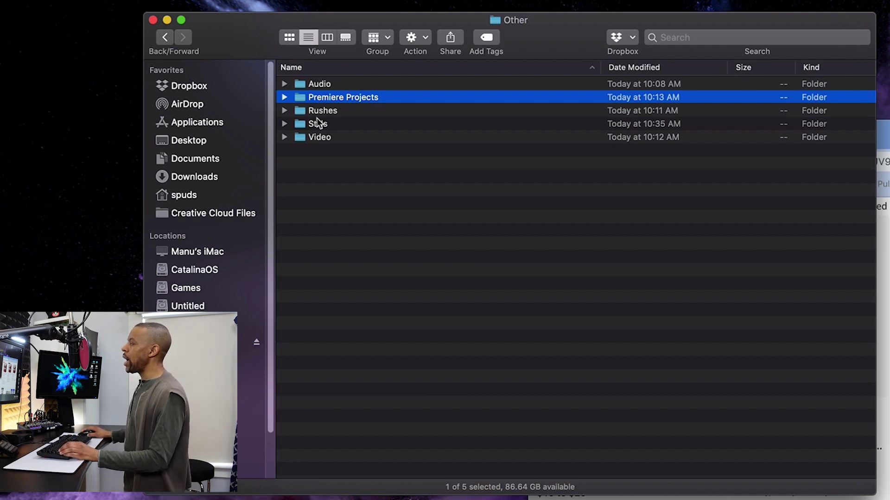
click(285, 124)
click(285, 124)
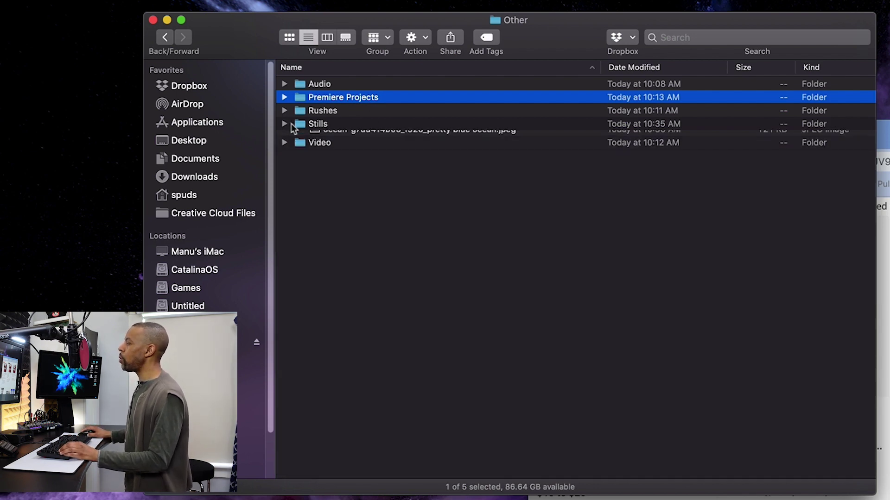
click(321, 124)
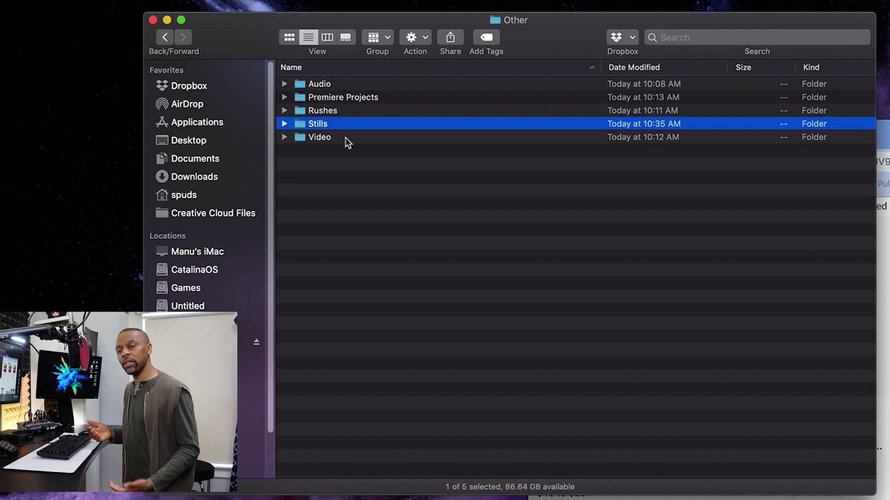
click(377, 232)
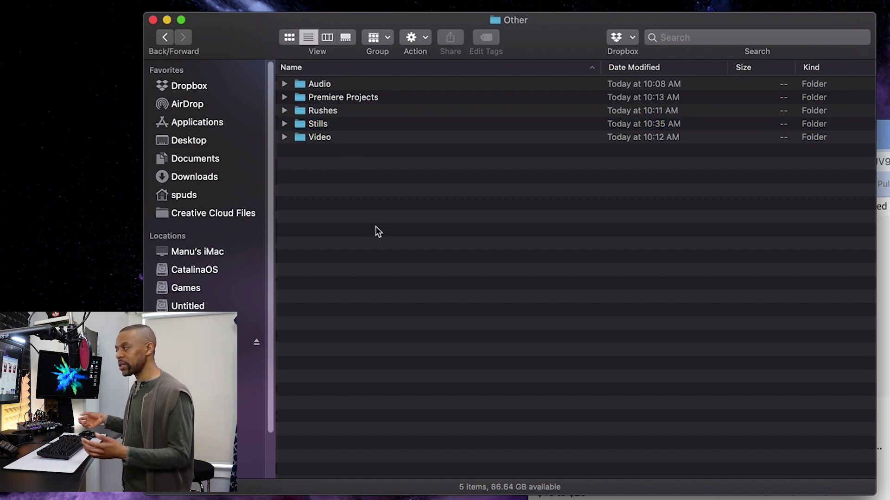
click(324, 111)
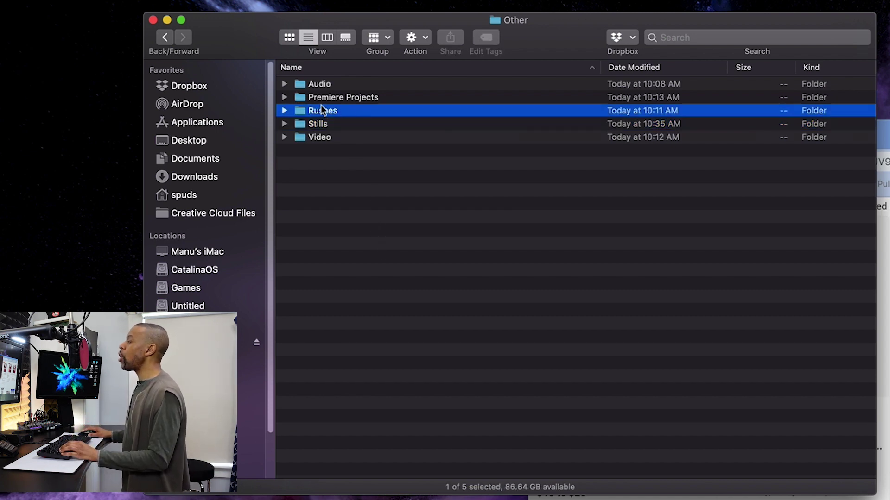
click(284, 111)
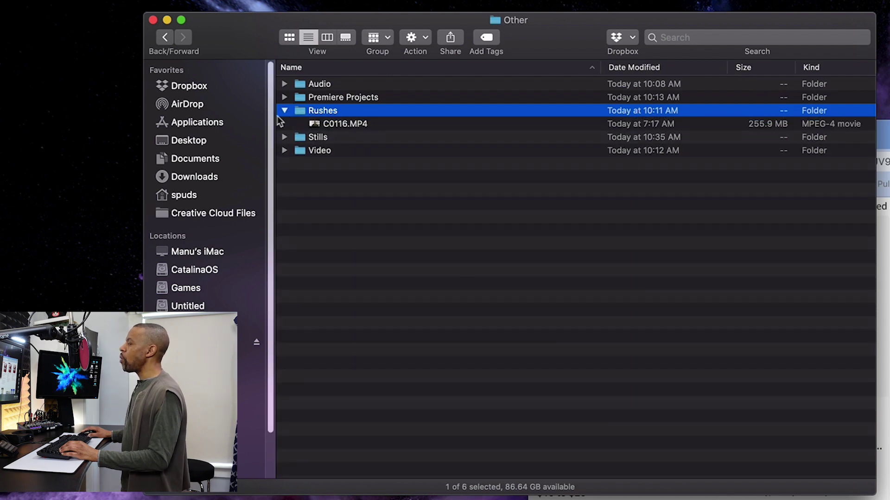
click(284, 111)
click(380, 252)
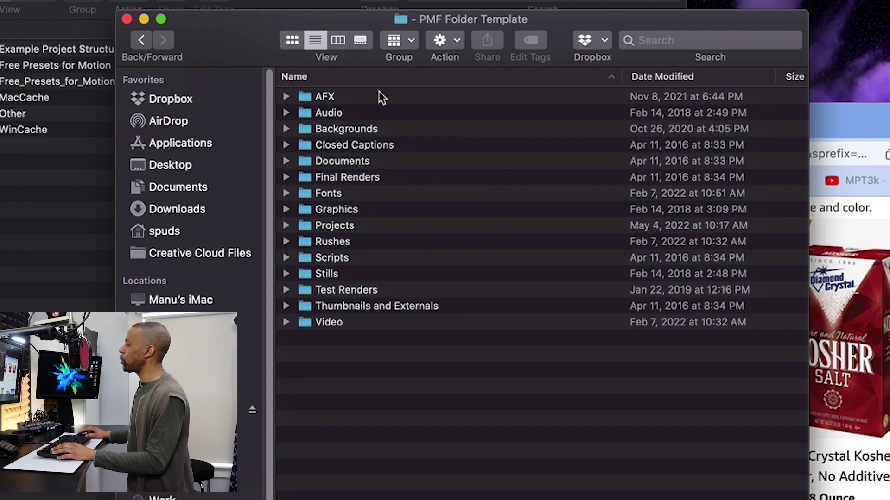
click(345, 101)
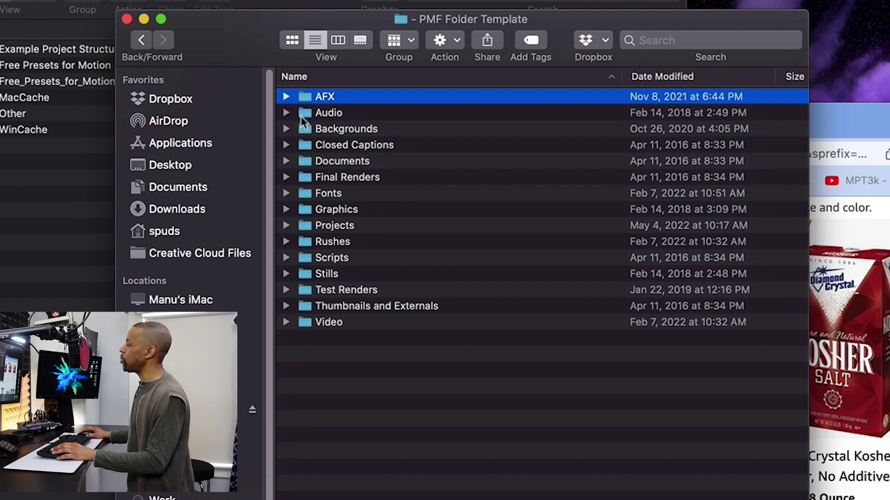
click(286, 96)
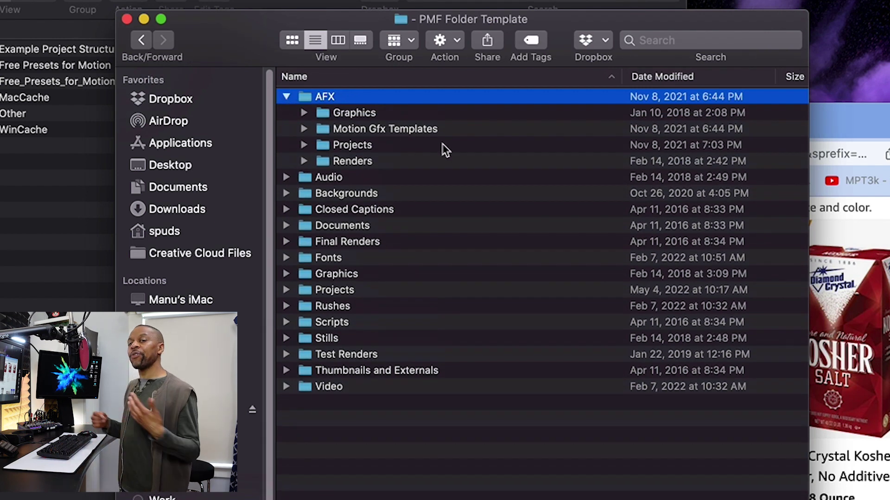
click(373, 149)
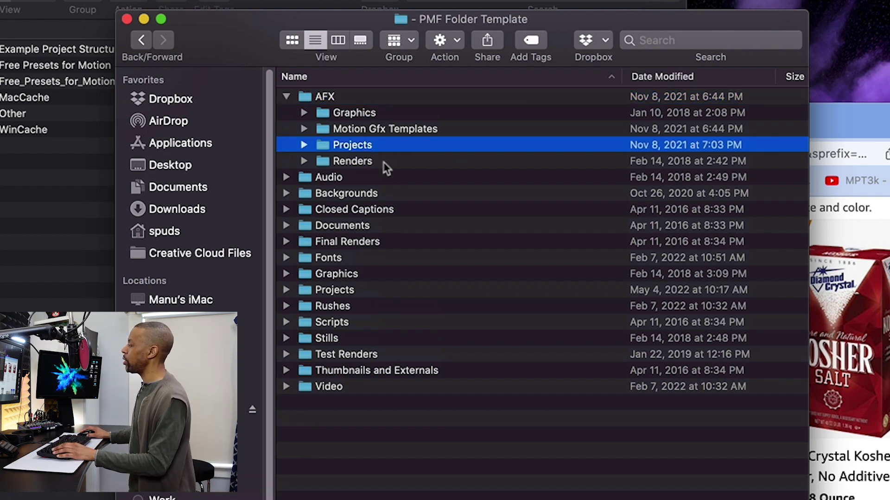
click(382, 162)
click(373, 128)
click(370, 115)
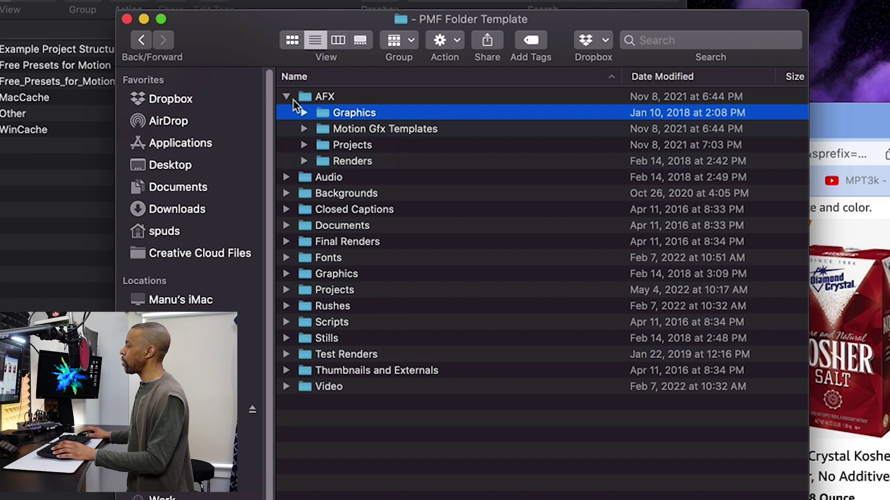
click(287, 96)
click(296, 130)
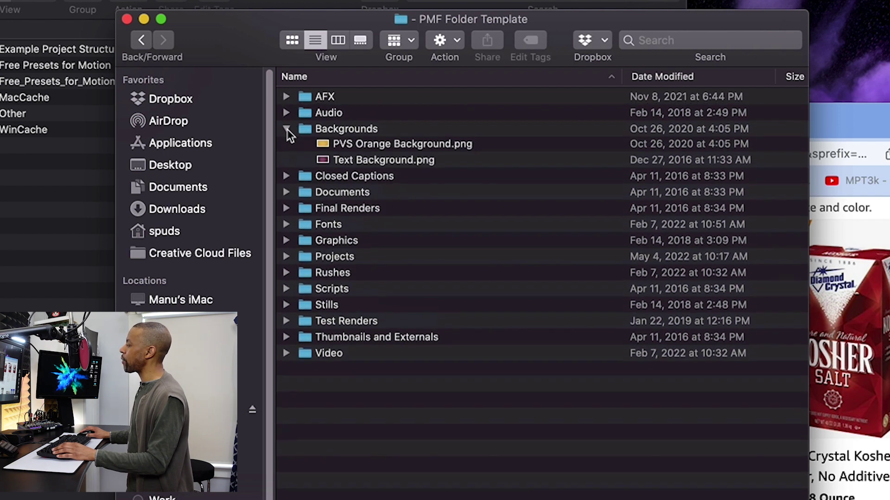
click(289, 130)
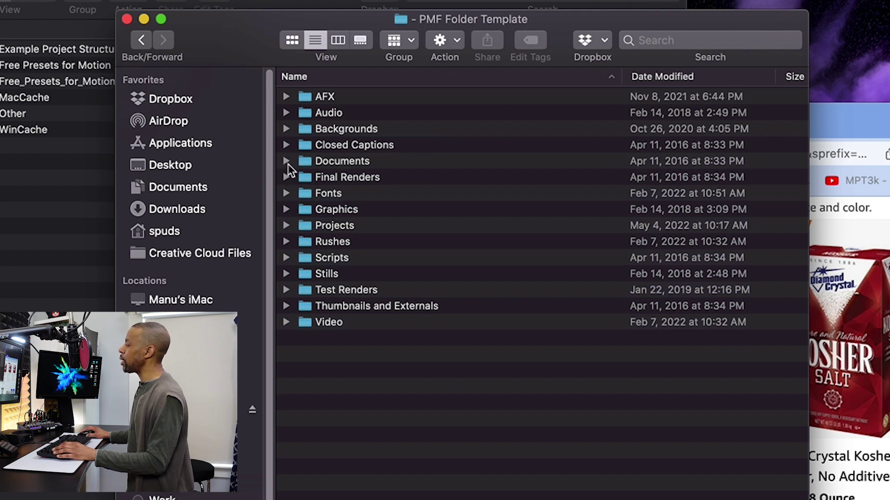
click(356, 161)
click(286, 177)
click(287, 180)
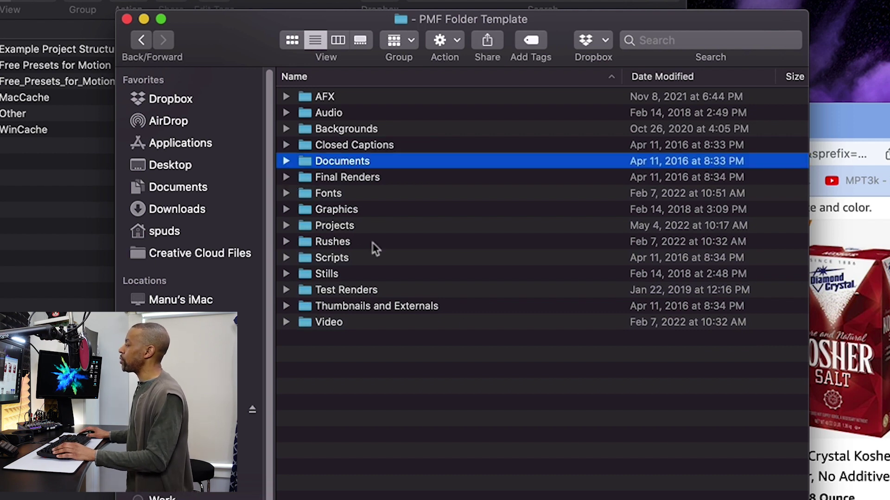
click(435, 464)
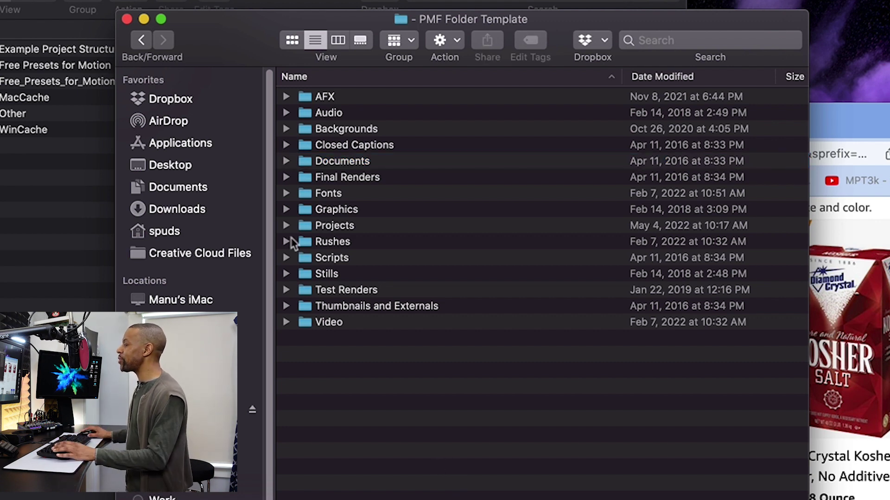
click(406, 288)
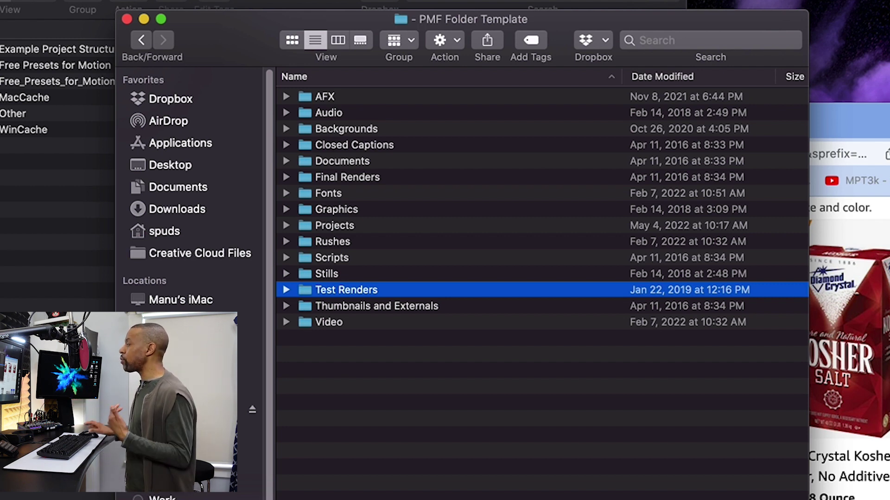
click(285, 177)
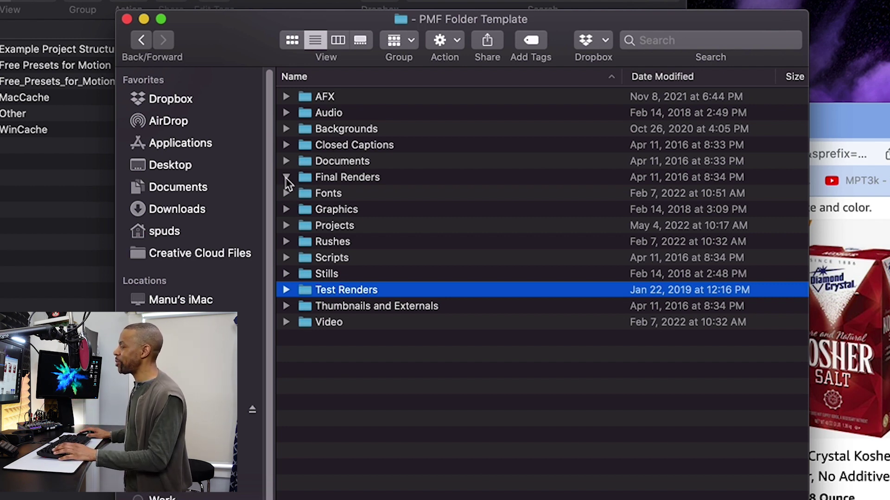
click(357, 181)
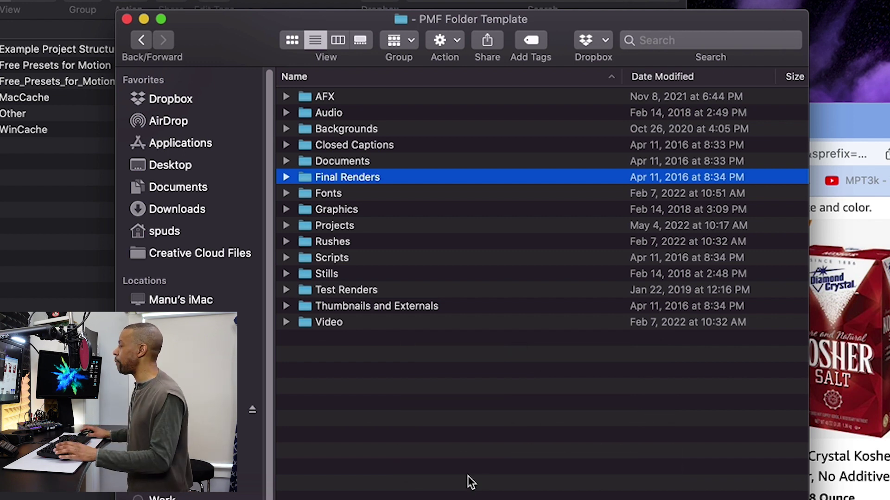
click(350, 194)
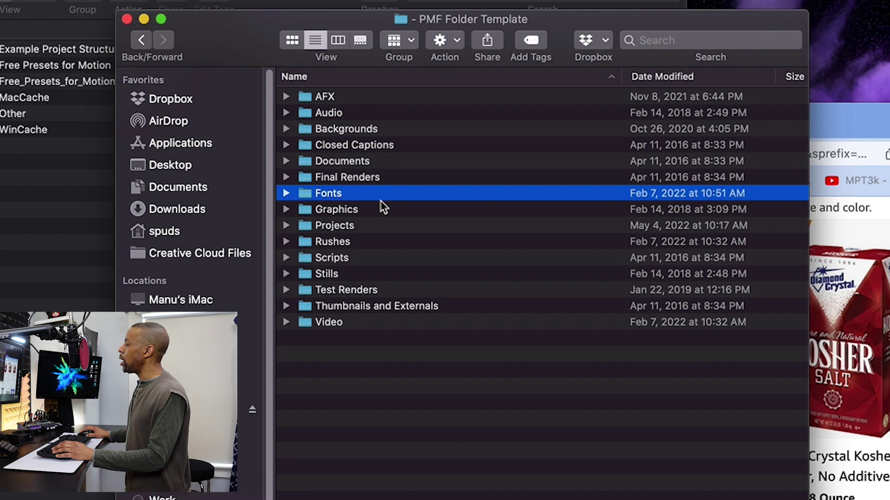
click(349, 210)
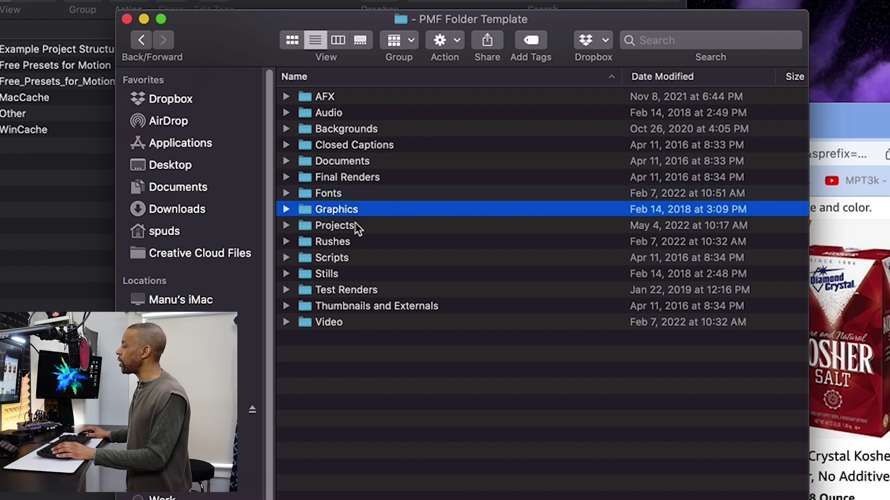
click(356, 260)
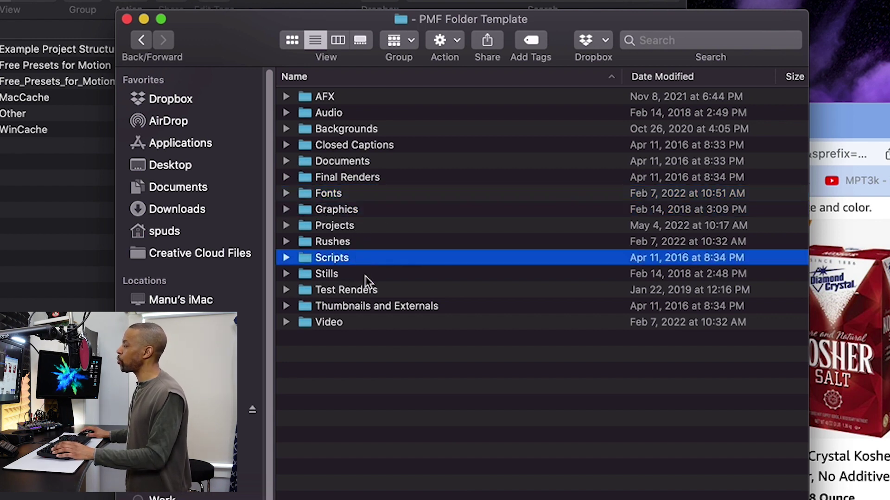
click(373, 291)
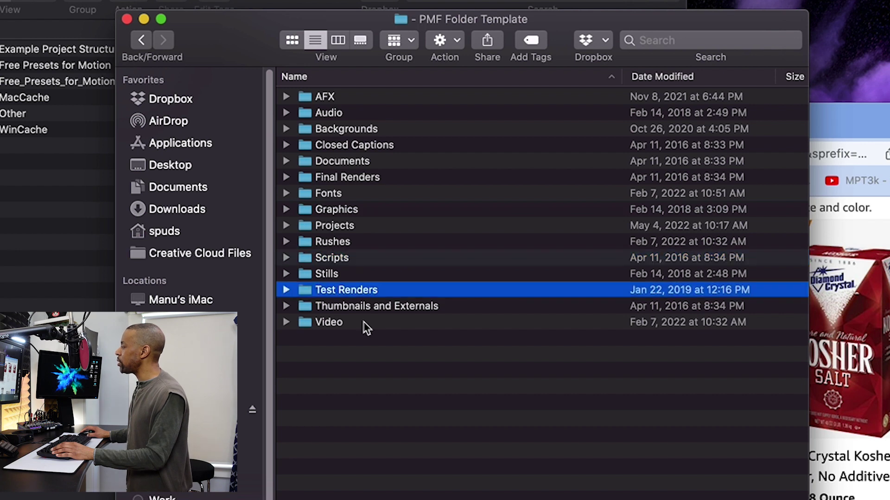
click(368, 305)
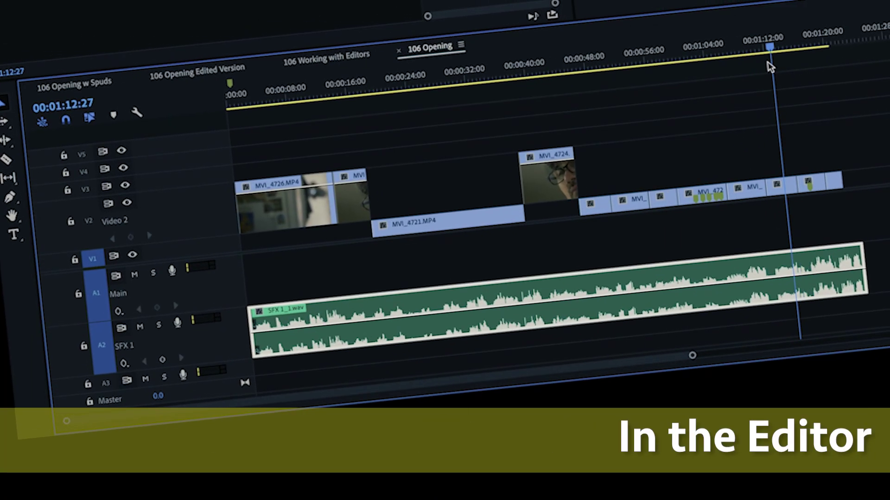
Step: Select the MVI_4724 clip on the timeline and move the playhead back slightly
click(765, 67)
click(547, 181)
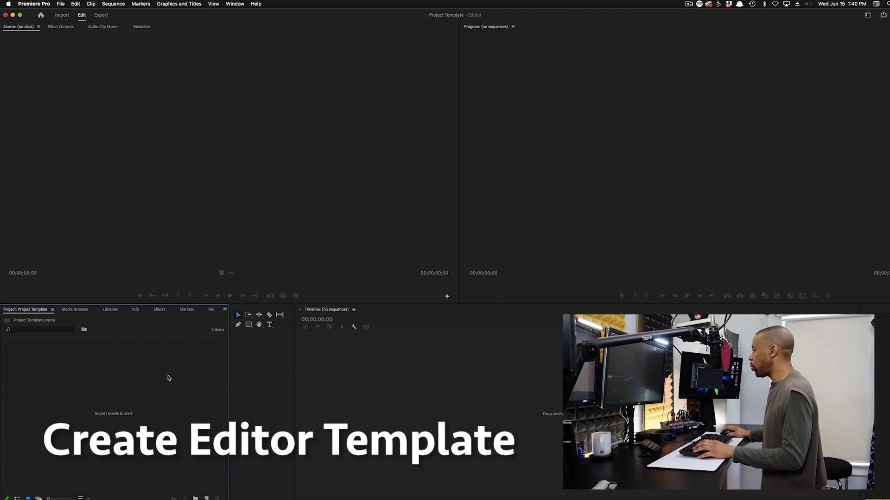
Step: Show Example Project Structure in a Finder window placed beside Premiere Pro
key(super+Tab)
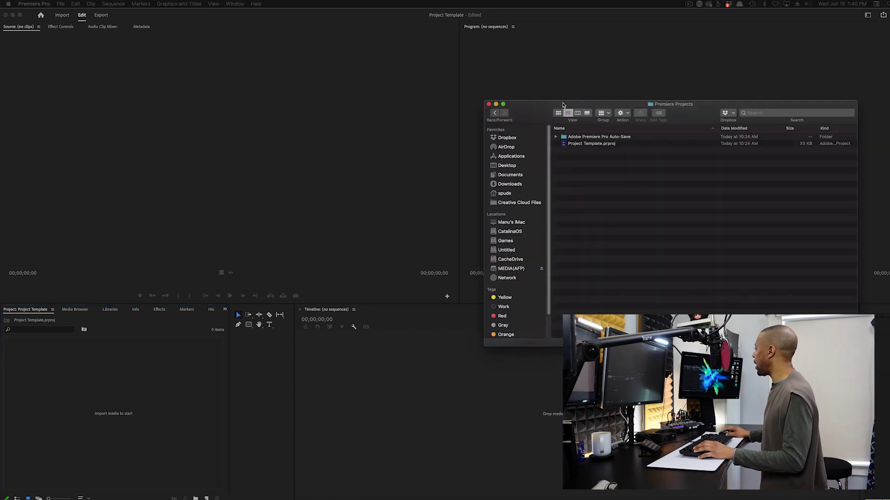
super+click(549, 102)
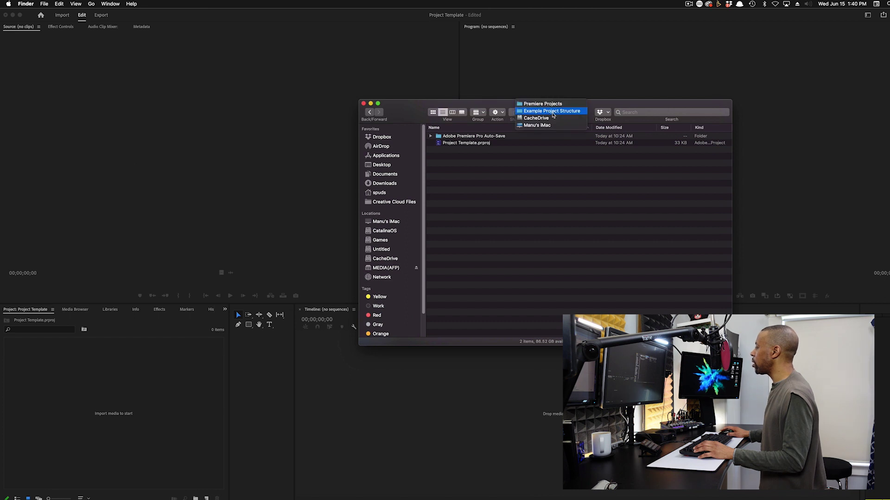
click(552, 112)
drag(500, 109, 623, 148)
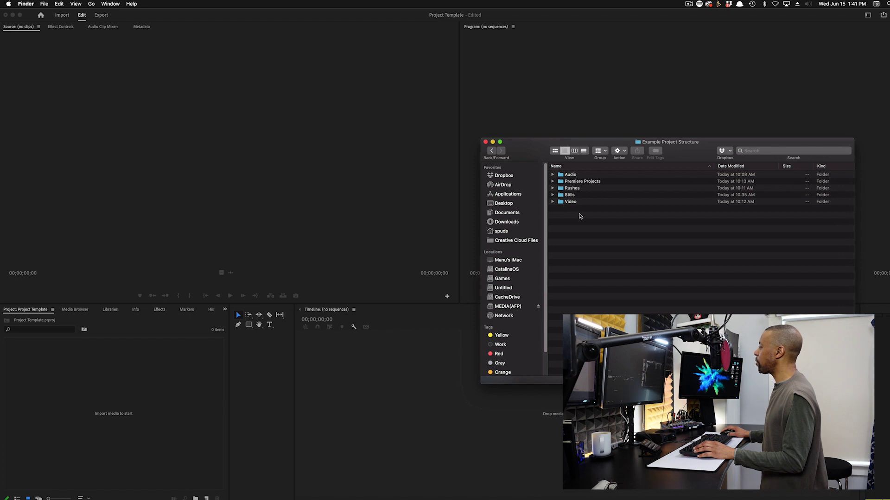
drag(548, 145, 566, 149)
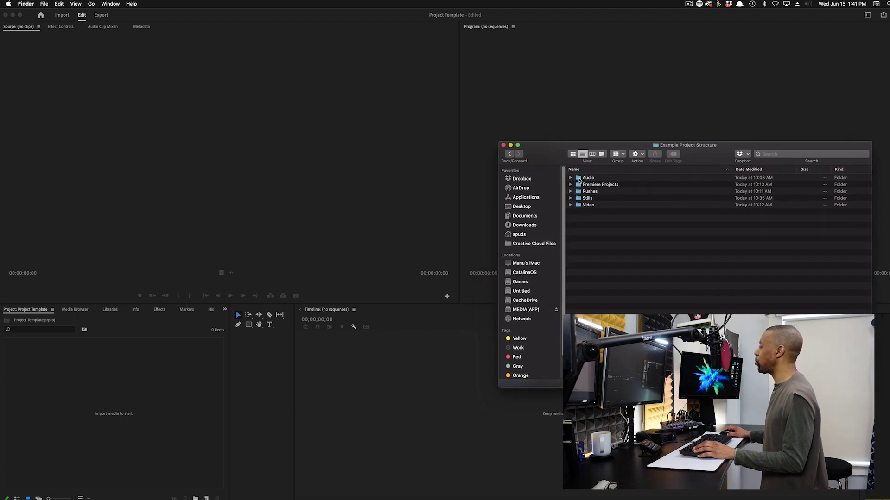
Step: Drag the Audio folder from Finder into the Premiere Project panel
drag(579, 180, 135, 391)
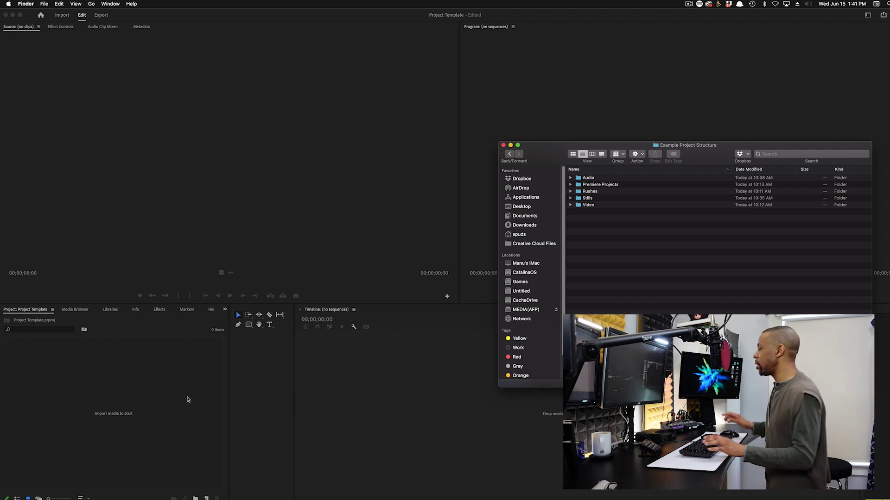
click(621, 92)
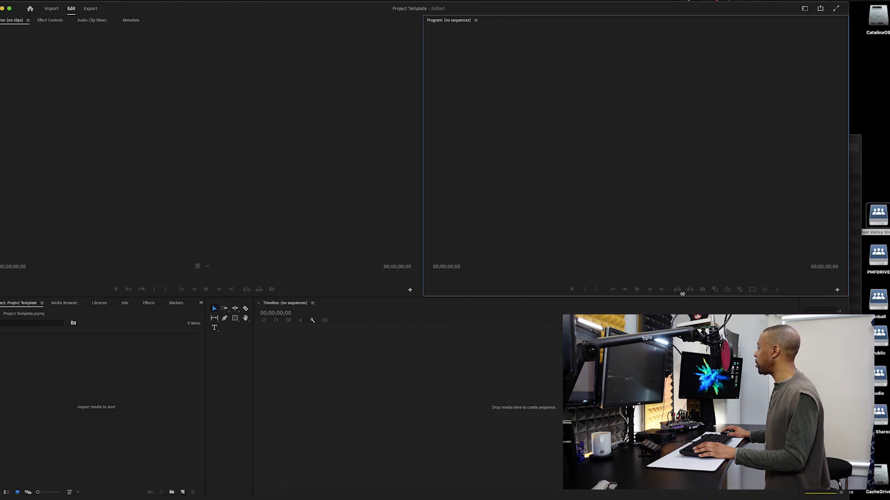
click(777, 125)
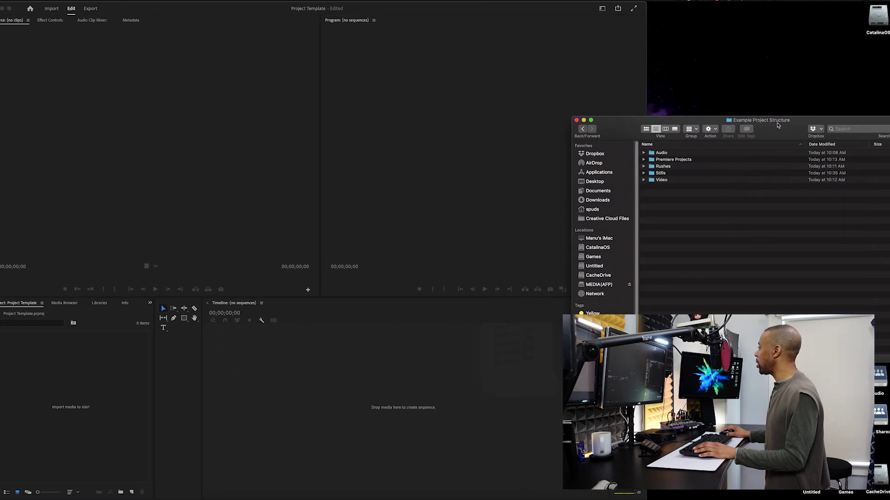
Step: Create a new bin named Audio in the Premiere Project panel
drag(778, 125, 859, 127)
click(55, 395)
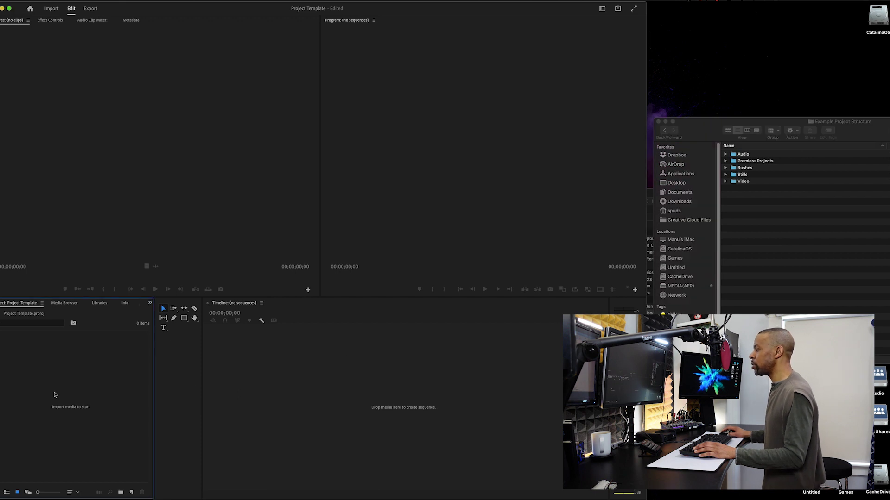
click(121, 492)
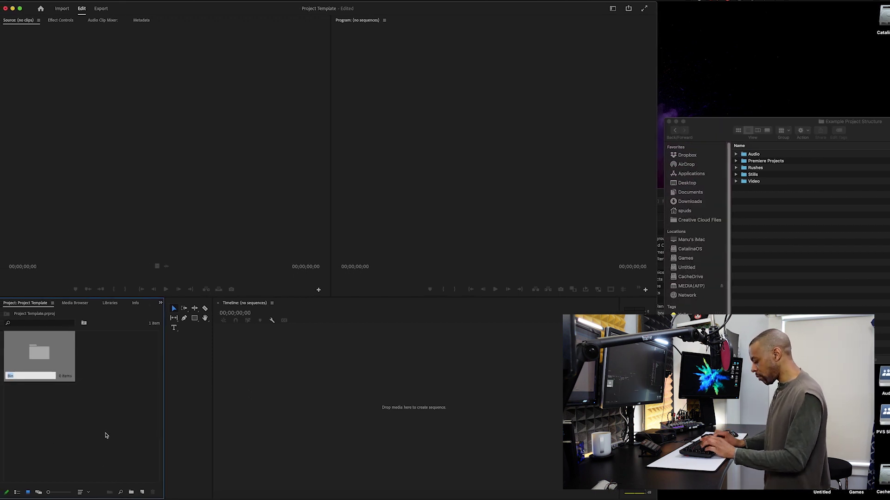
text(Audio)
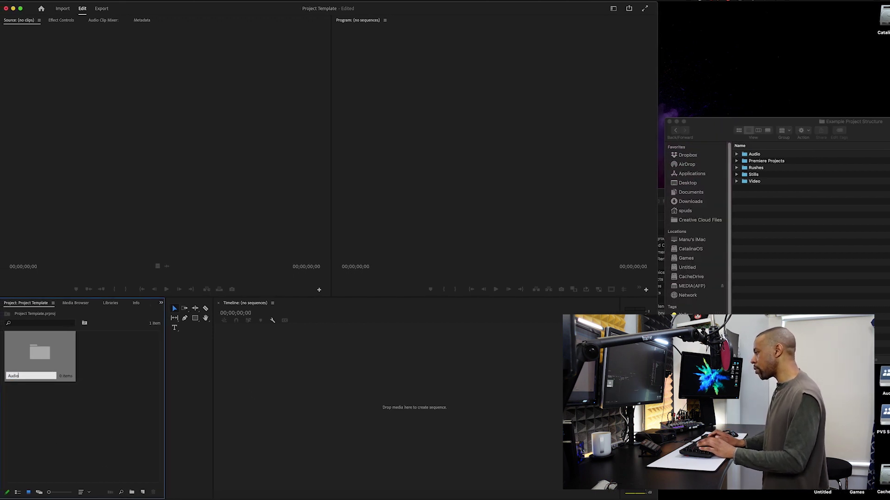
key(Return)
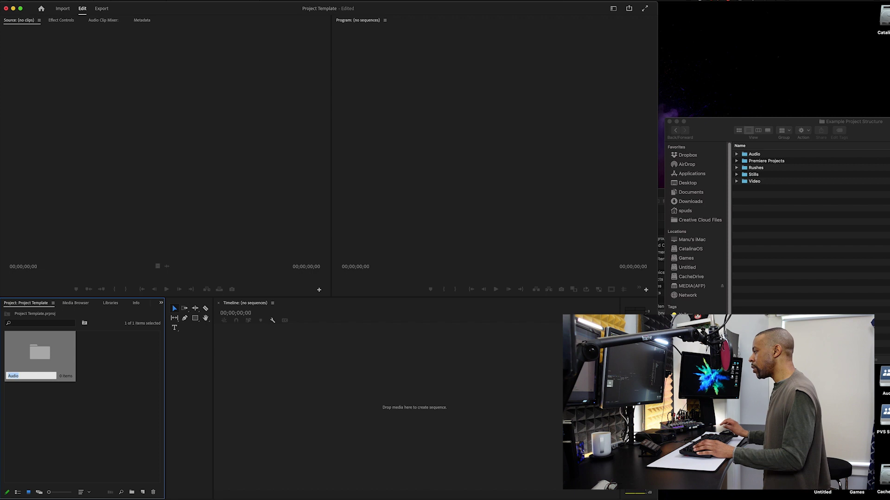
Step: Switch the Project panel to list view, then expand and select the Audio bin
click(17, 494)
click(62, 397)
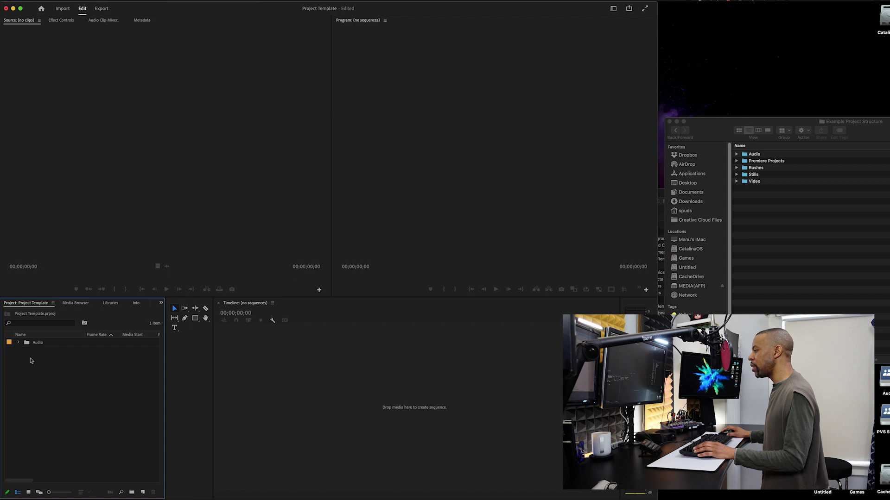
double_click(27, 346)
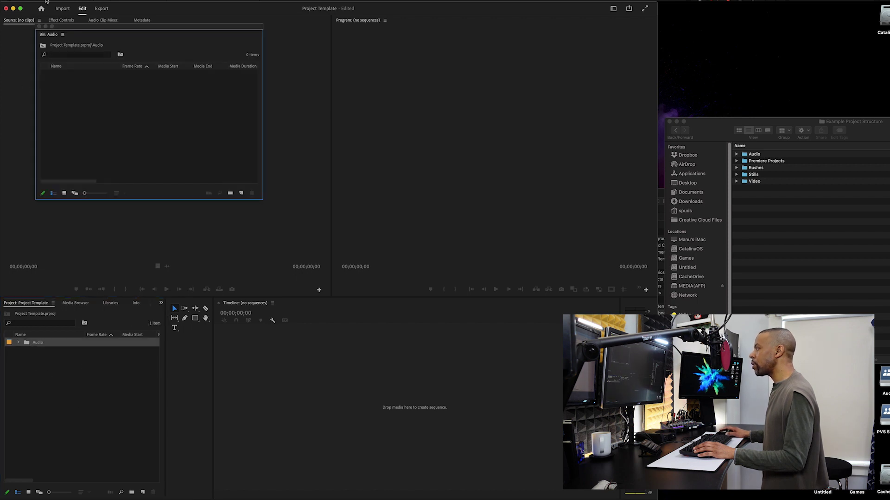
click(39, 27)
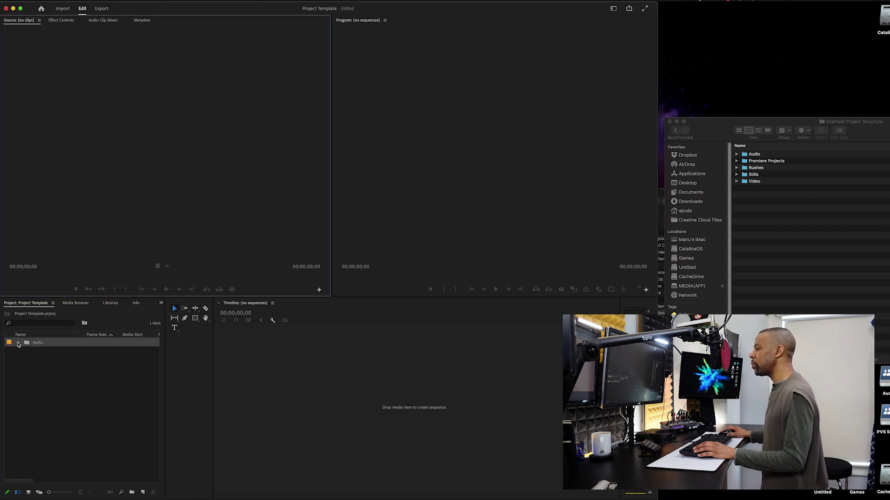
click(19, 345)
click(51, 344)
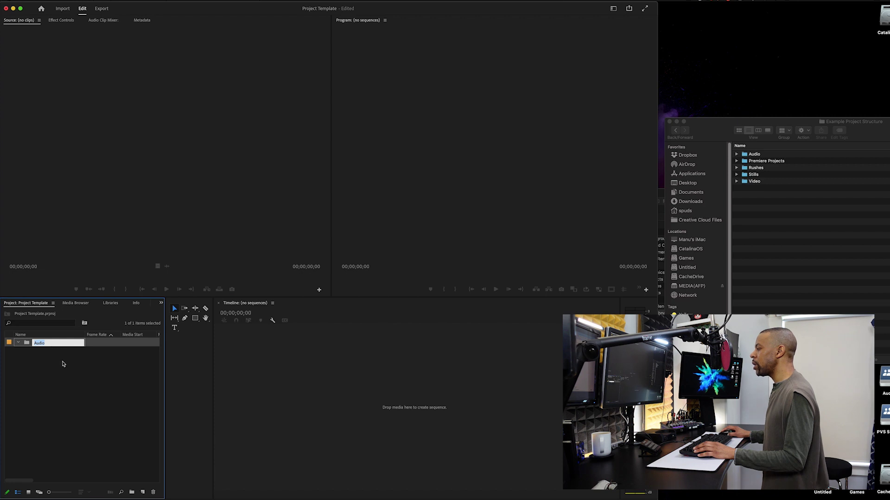
key(Return)
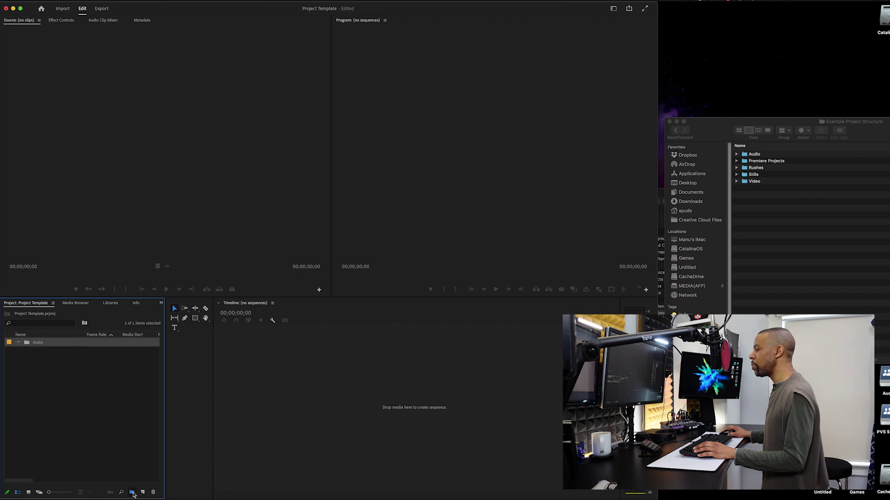
Step: Add Music, SFX, Ambient and Dialogue bins inside the Audio bin
click(132, 492)
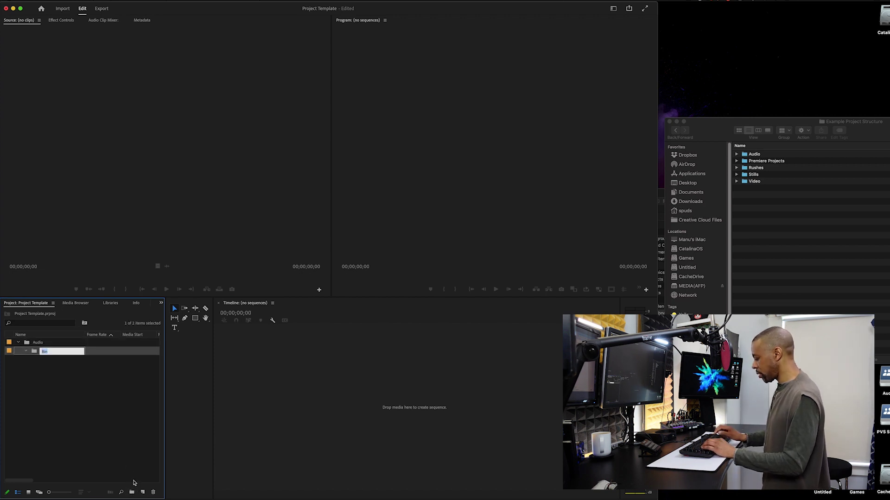
text(Music)
key(Return)
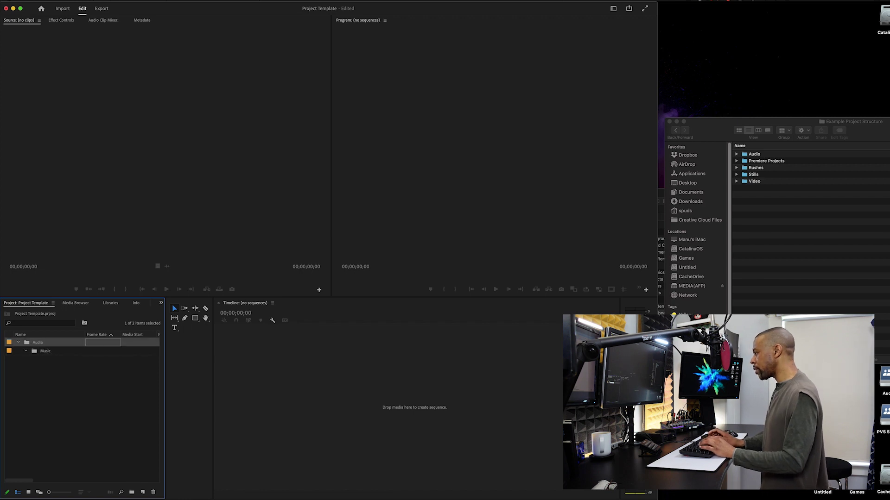
click(132, 492)
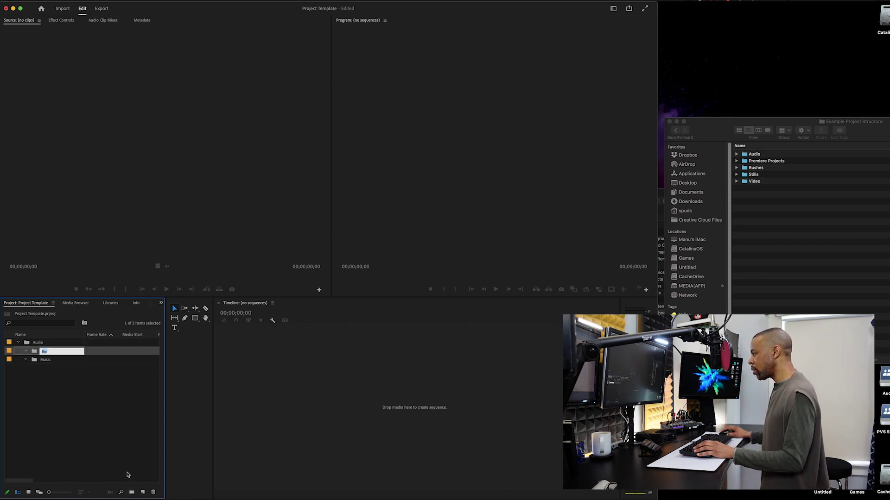
text(S)
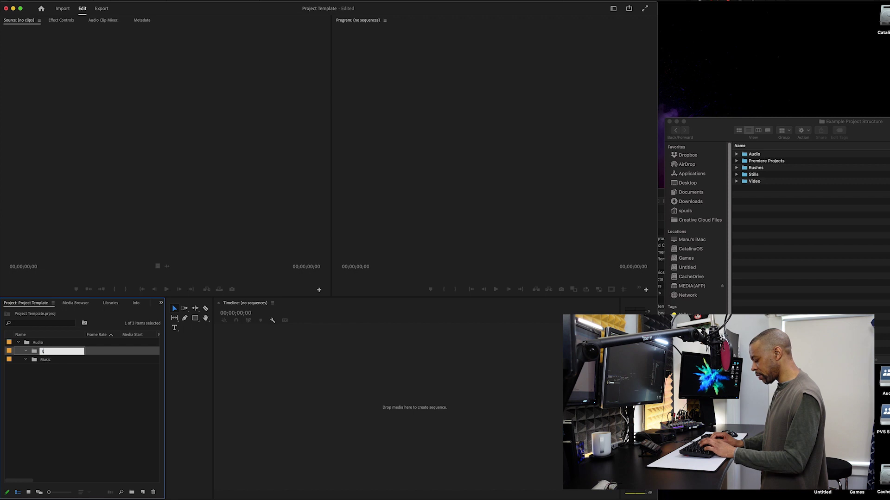
text(FX)
key(Tab)
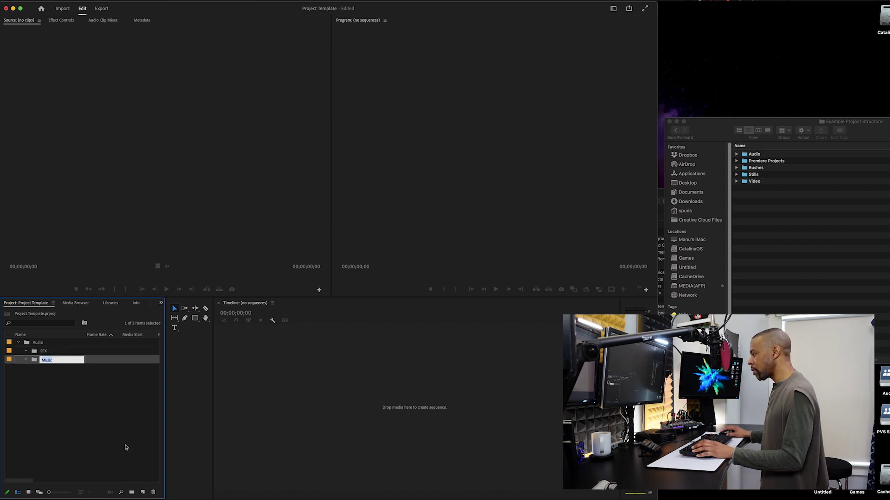
click(48, 344)
click(132, 493)
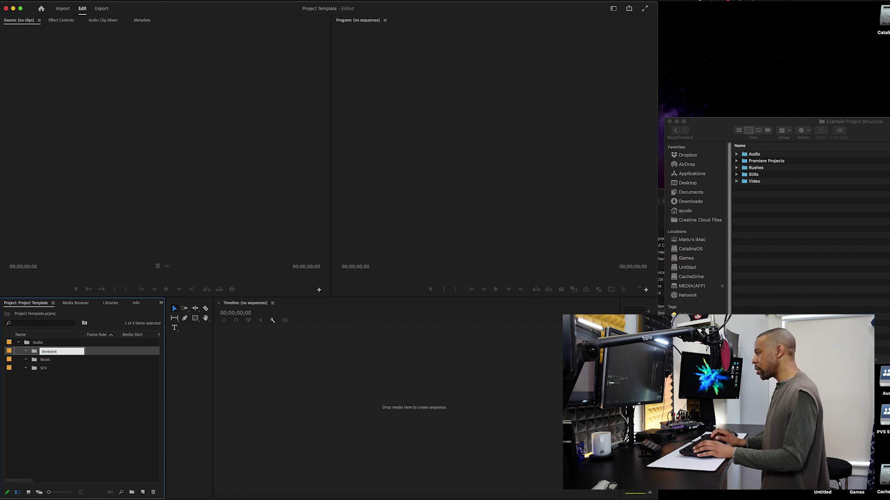
key(Tab)
click(97, 345)
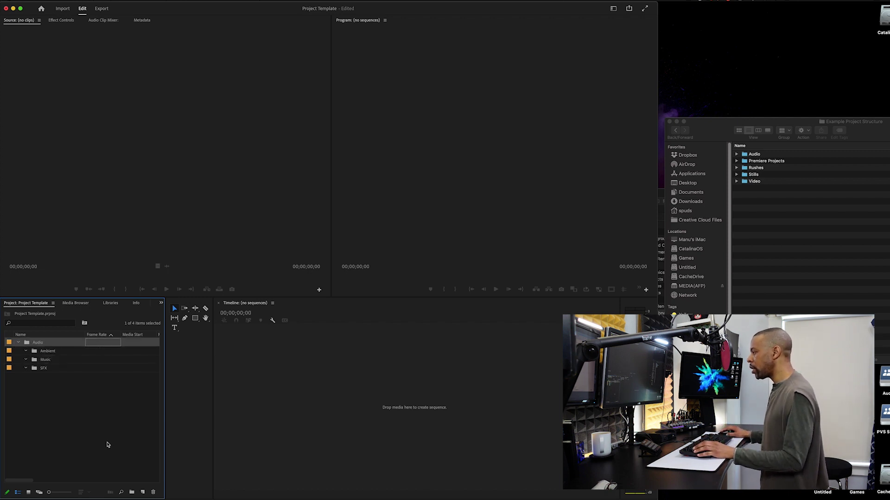
click(132, 492)
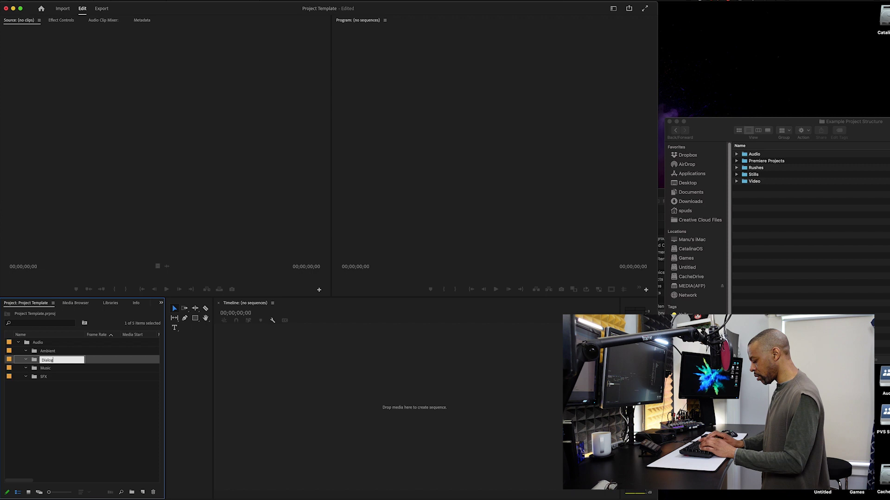
key(Tab)
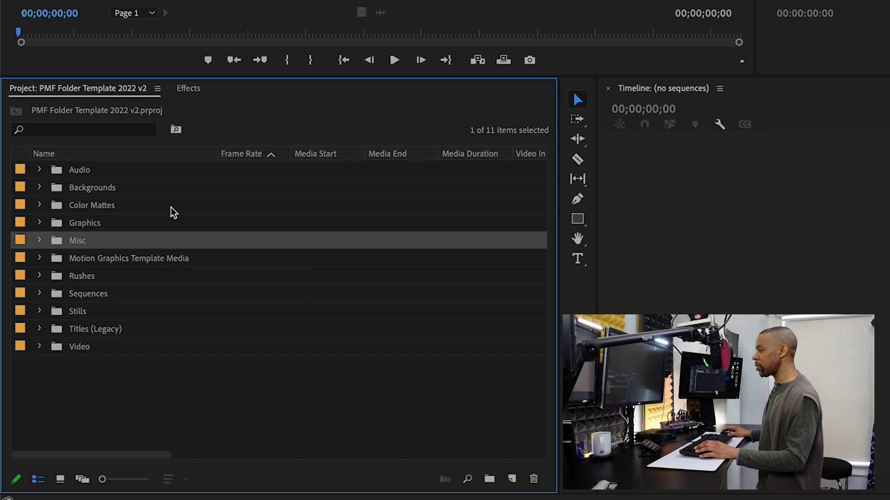
Step: Expand the Audio bin to inspect its Dialogue / VO and Misc sub-bins, then collapse it
click(39, 170)
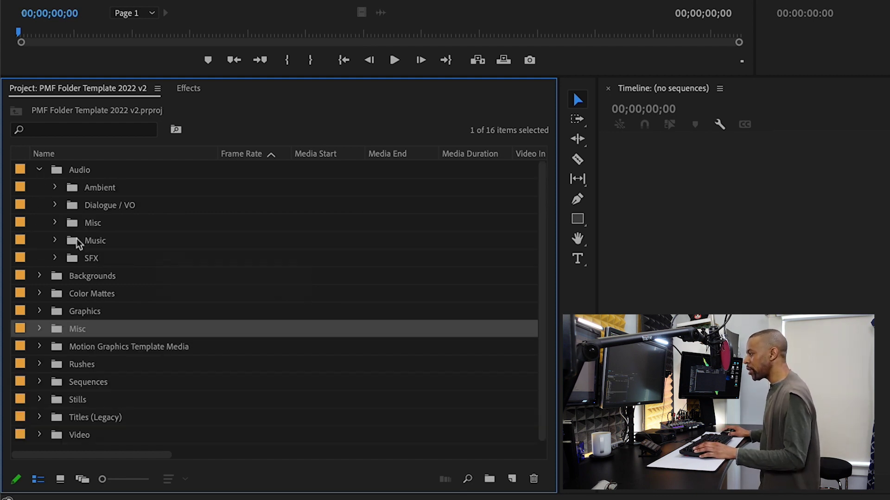
click(131, 210)
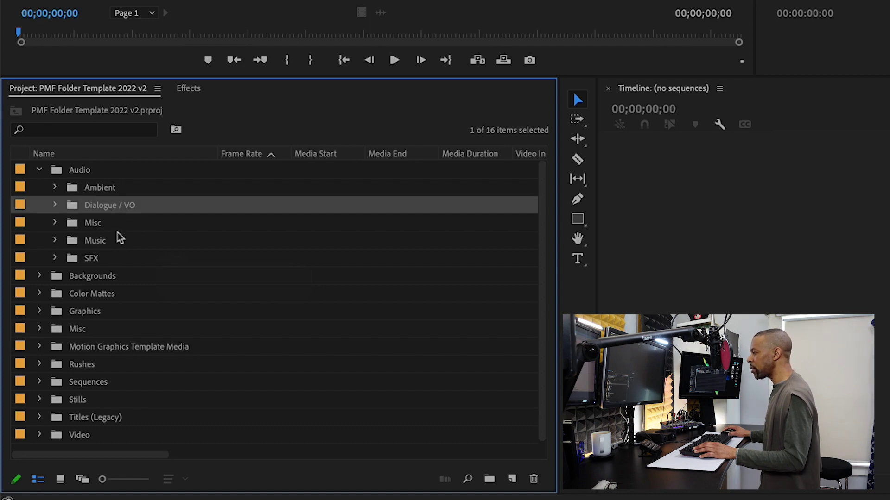
click(97, 226)
click(40, 169)
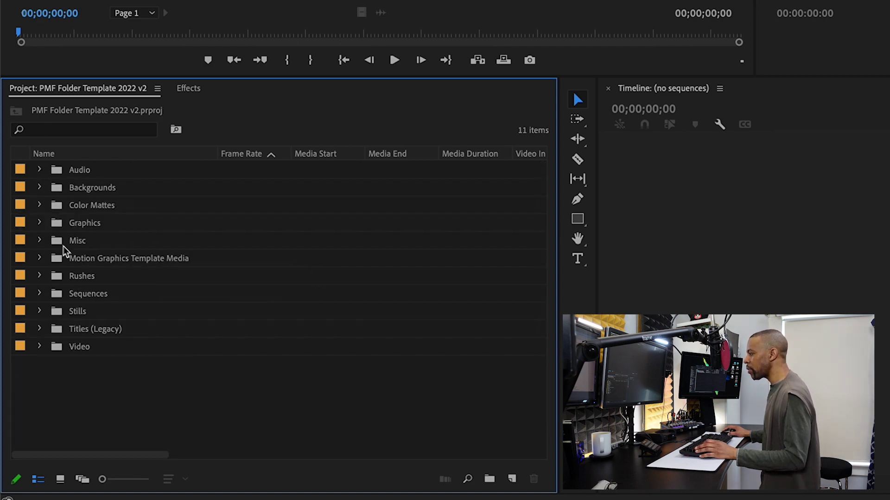
Step: Expand and collapse the Rushes and Titles (Legacy) bins
click(40, 276)
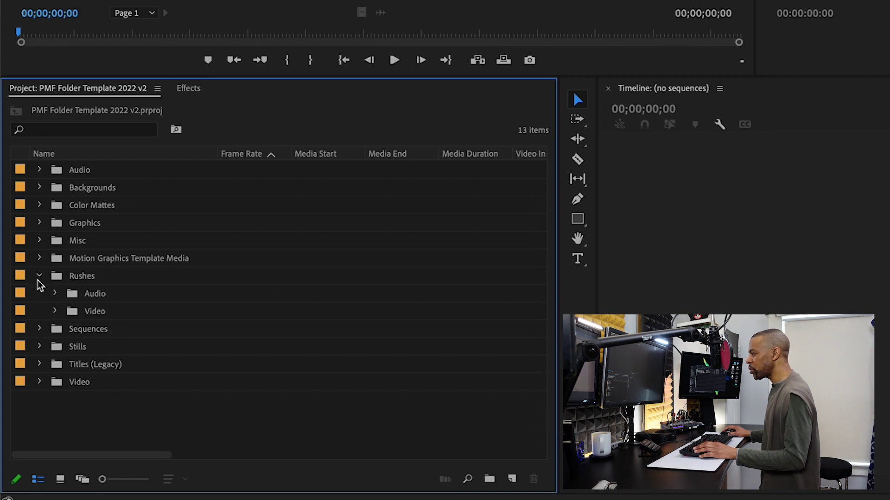
click(39, 277)
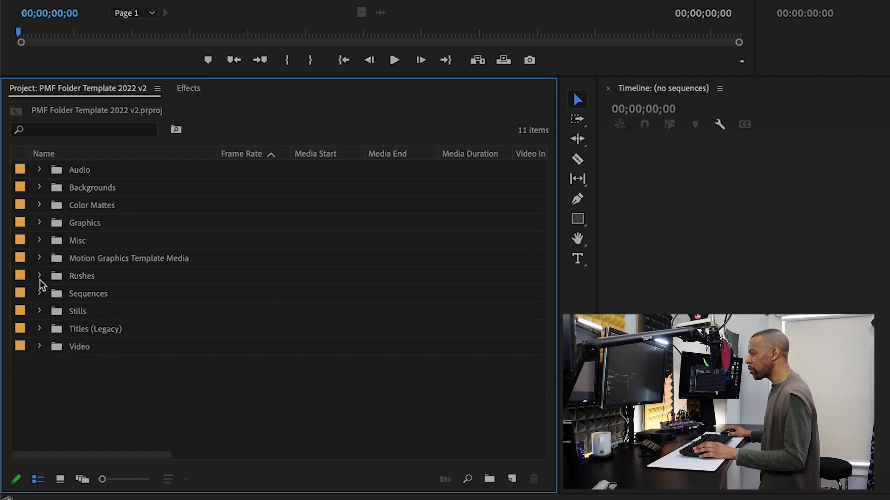
click(39, 330)
click(39, 330)
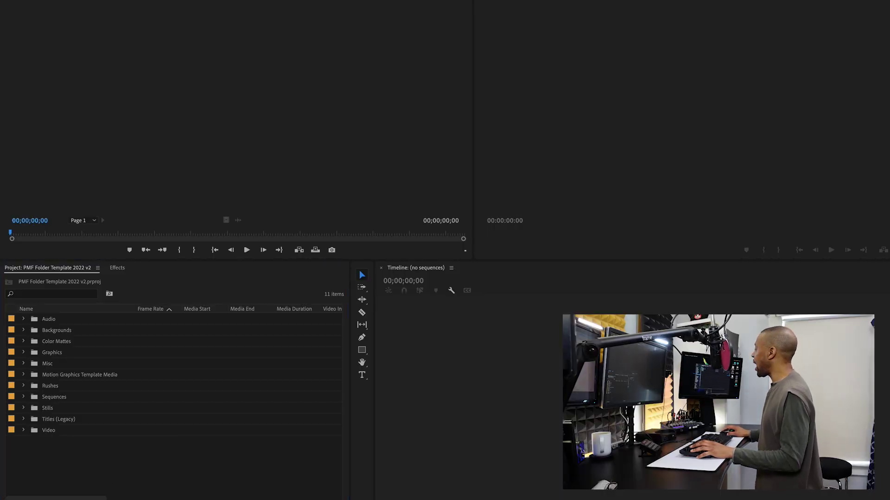
Step: Load DD8A1361.MOV from Video > PMF Common Video into the Source monitor and scrub to mid-clip
click(24, 431)
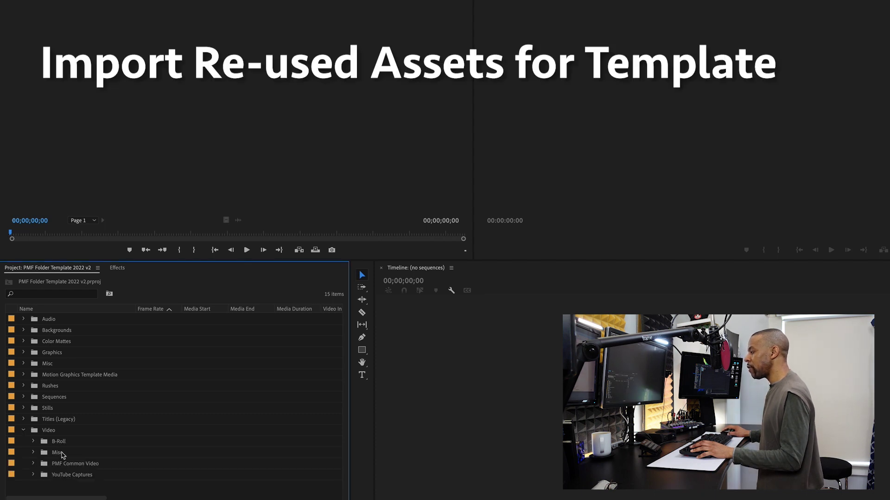
click(33, 464)
scroll(153, 440, down, 2)
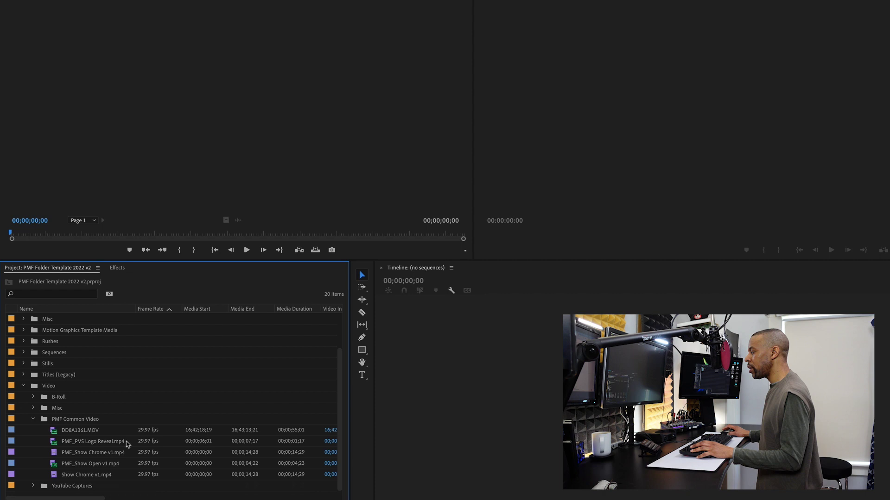
double_click(77, 432)
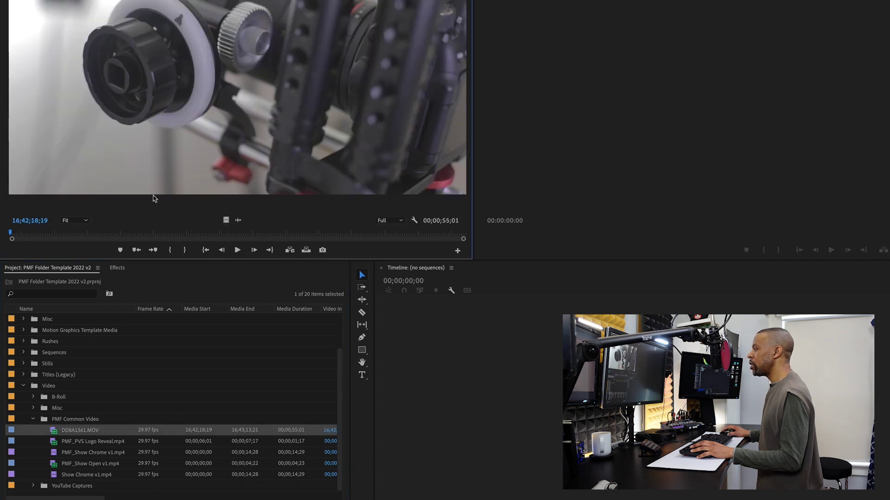
drag(70, 232, 248, 243)
key(super+Tab)
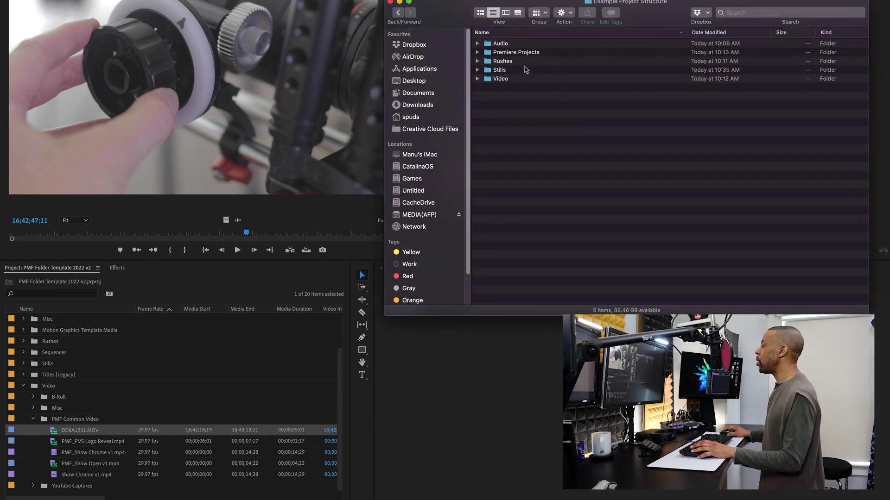
Step: Open the Video folder in Finder, then return to Premiere Pro
double_click(515, 79)
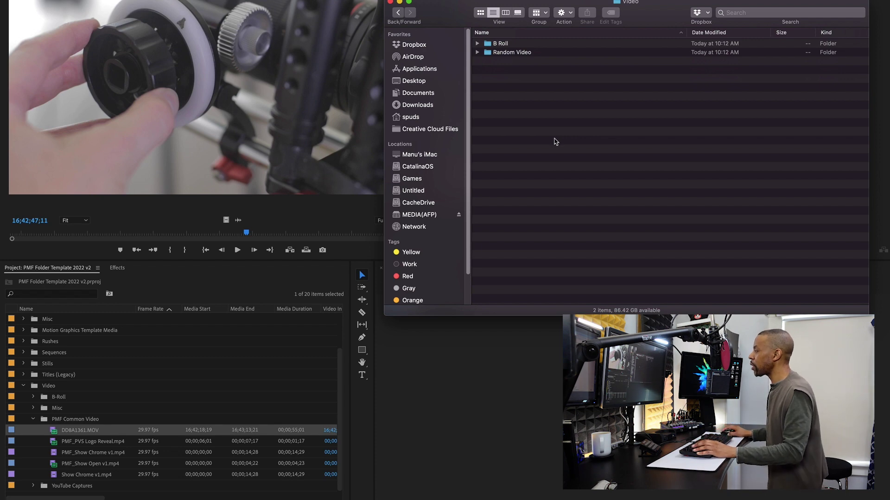
click(105, 411)
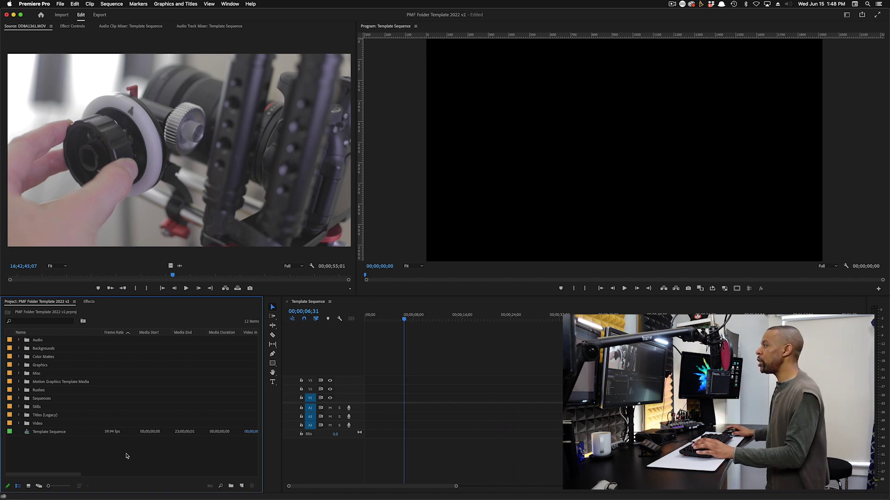
click(60, 3)
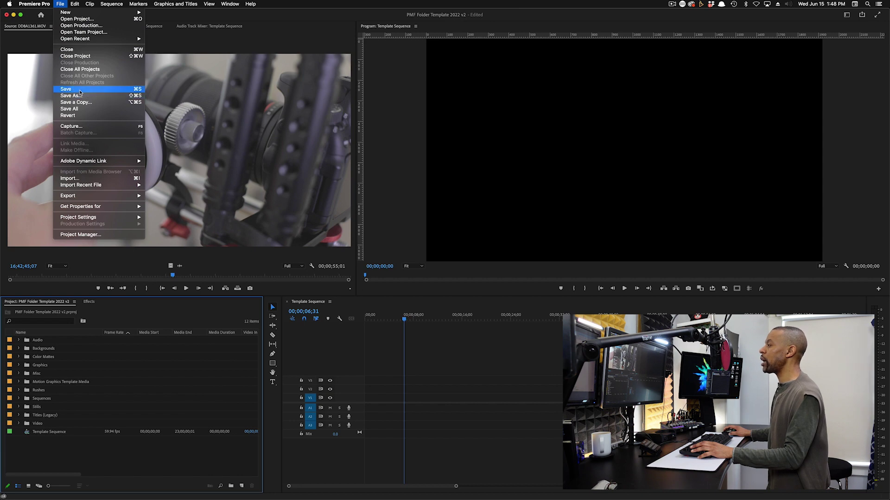
click(140, 463)
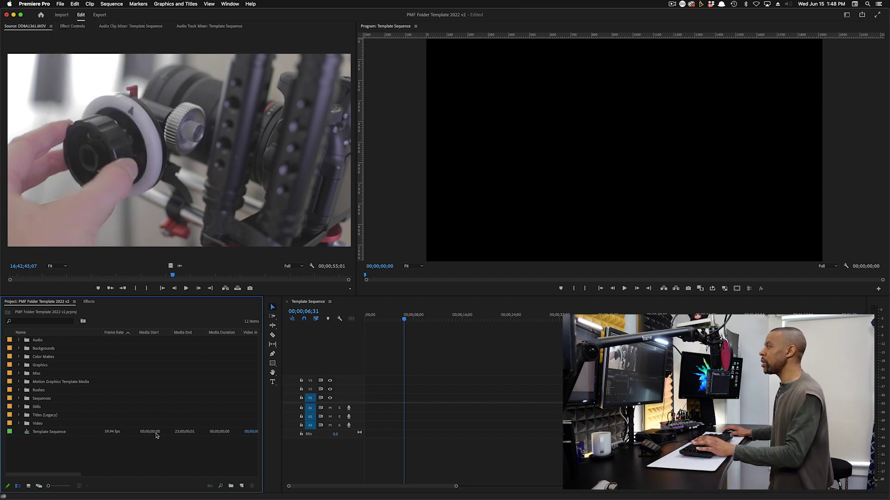
click(13, 15)
Step: From the CacheDrive folder, compress Example Project Structure into a zip archive
super+click(473, 101)
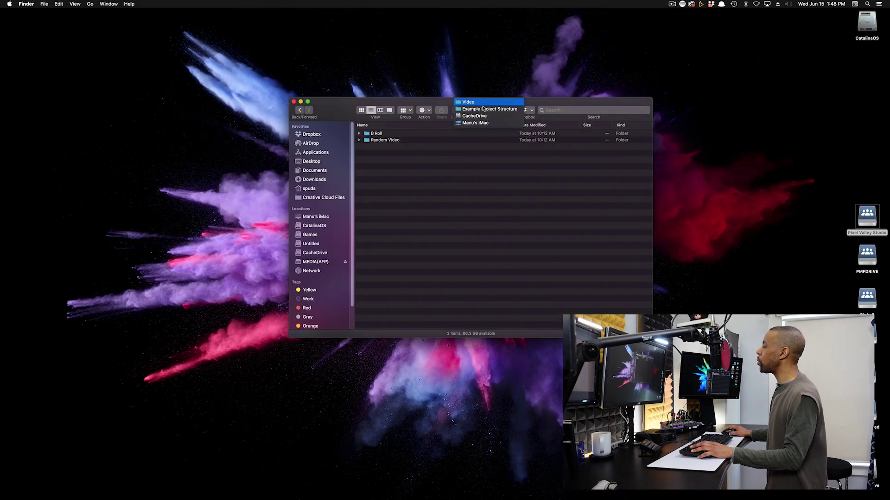
click(482, 112)
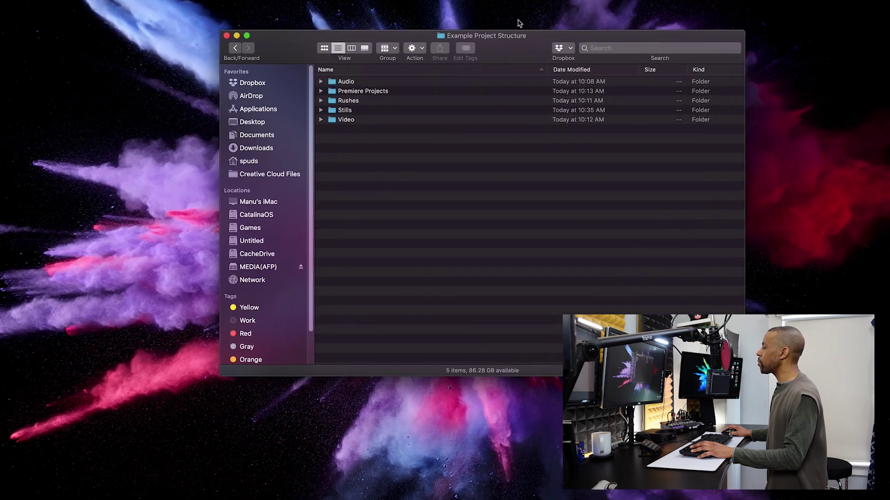
super+click(494, 100)
click(510, 32)
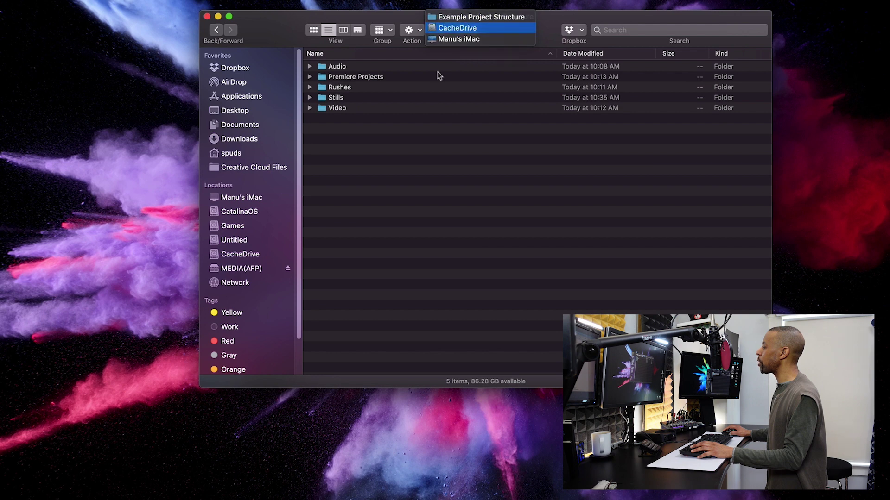
click(363, 70)
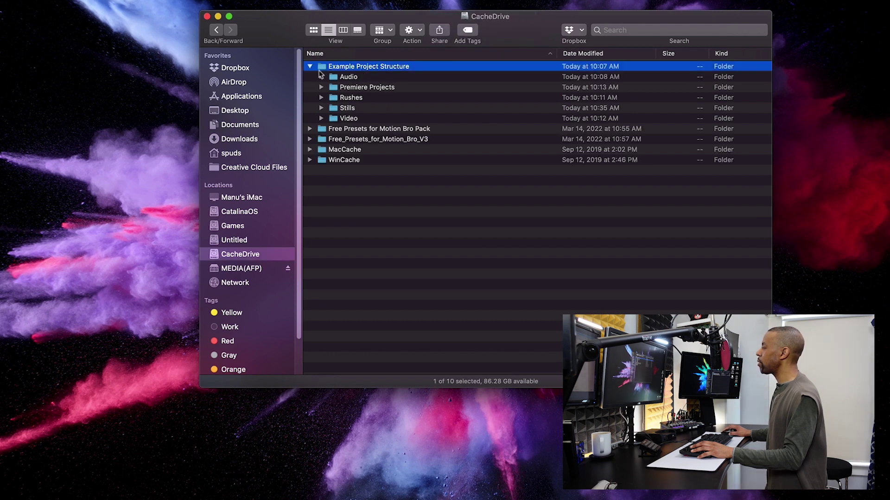
click(310, 66)
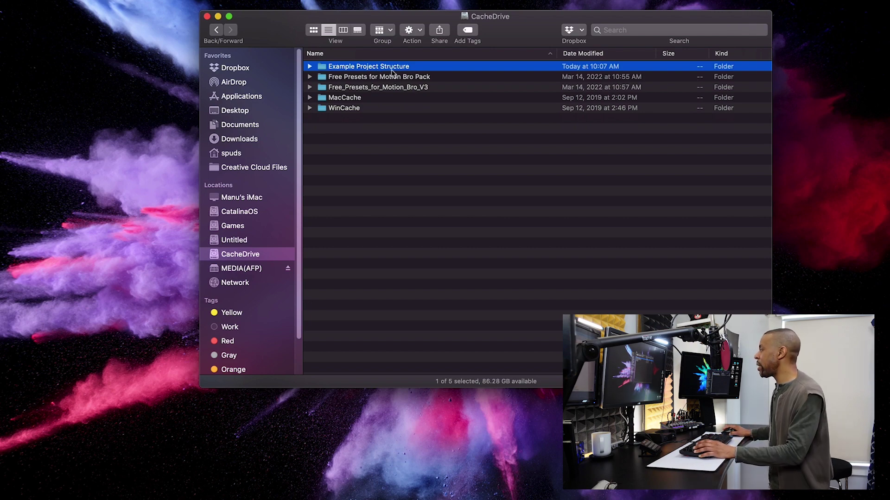
right_click(390, 69)
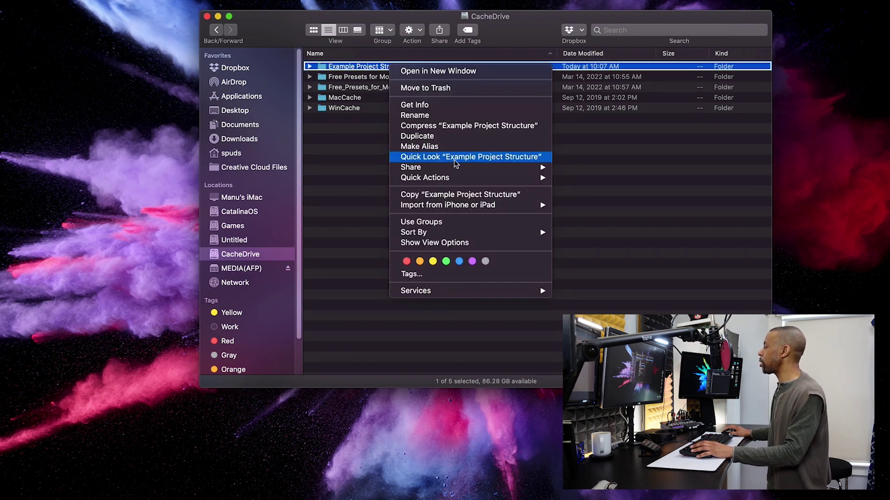
click(461, 127)
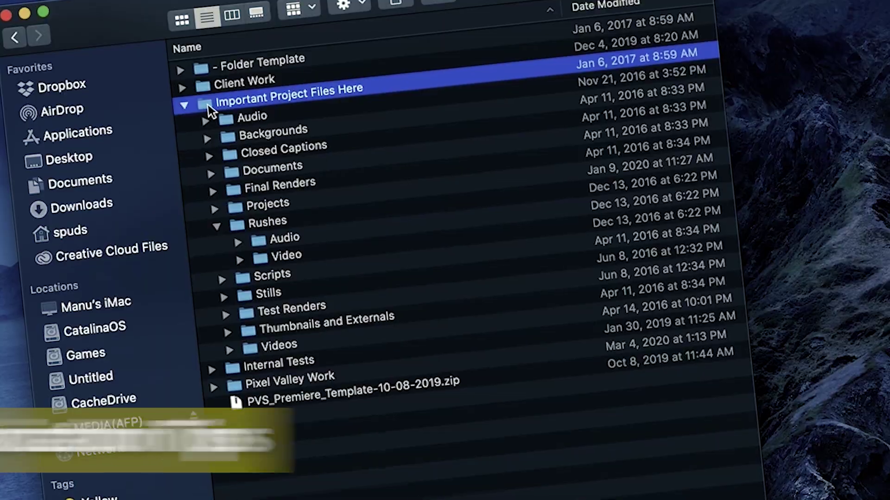
Step: Bring up the context menu for the Important Project Files Here folder
right_click(209, 100)
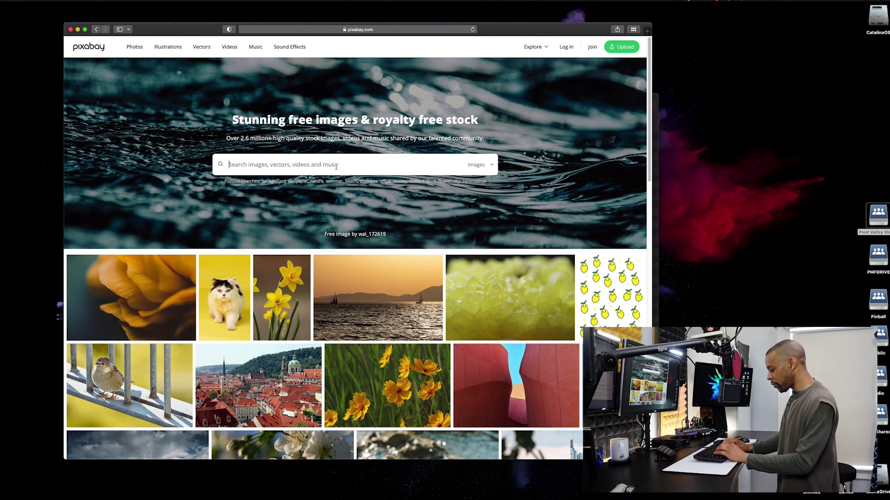
Step: Search Pixabay for 'cat', open the Siamese cat photo, and download the 1920×1280 size
text(cat)
key(Return)
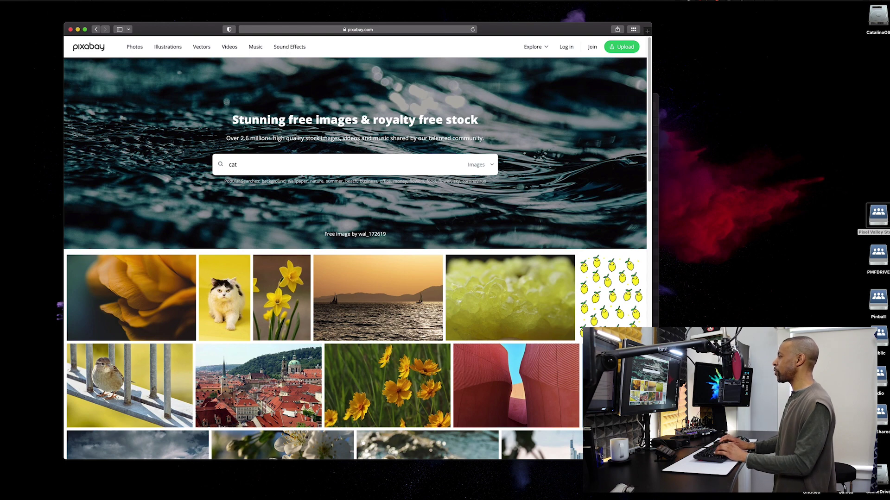
scroll(375, 251, down, 3)
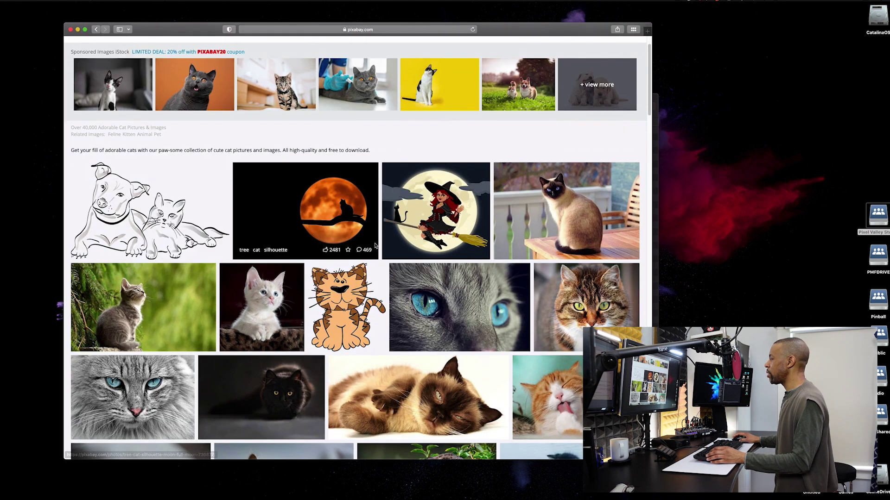
click(554, 207)
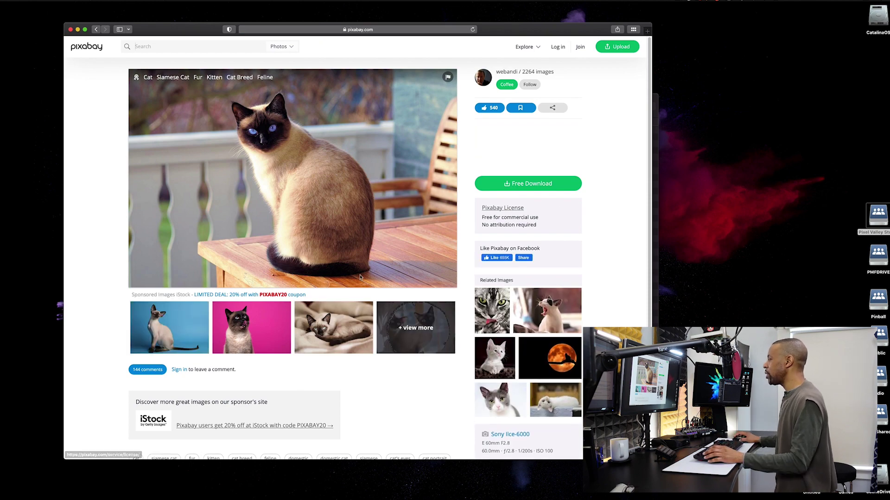
click(531, 184)
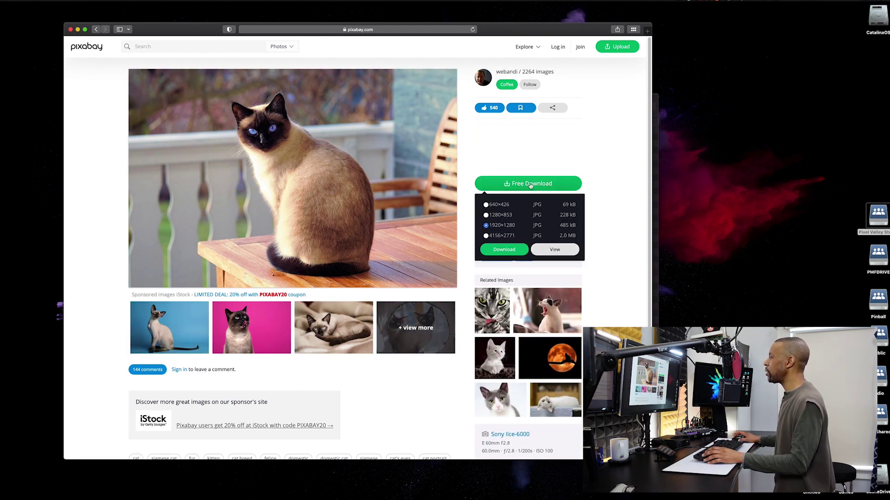
click(504, 252)
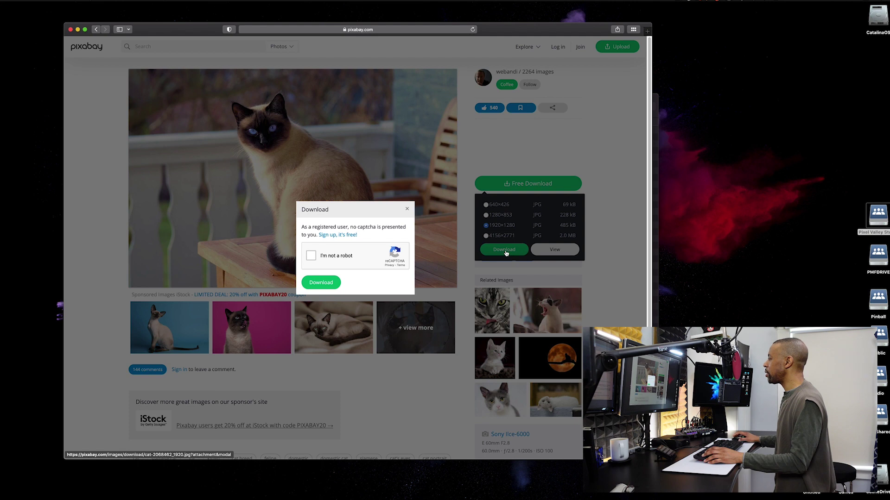
Step: Pass the reCAPTCHA traffic-light challenge to continue the verified download
click(311, 257)
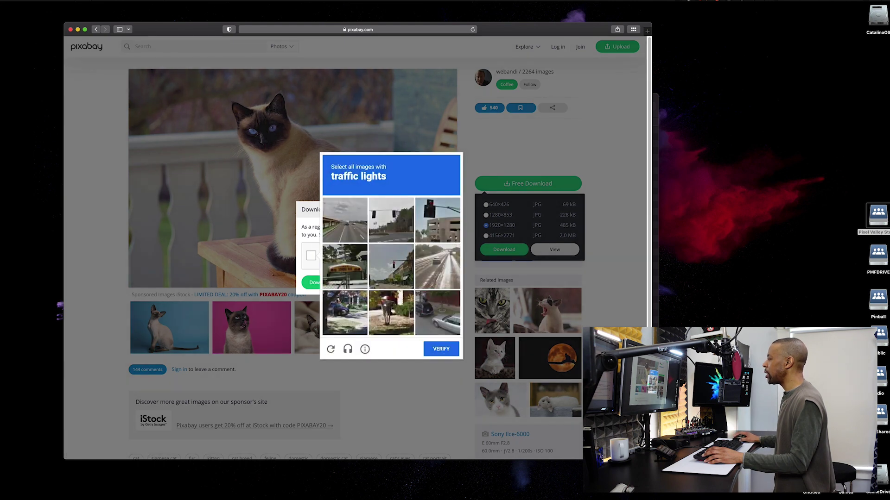
click(429, 227)
click(391, 221)
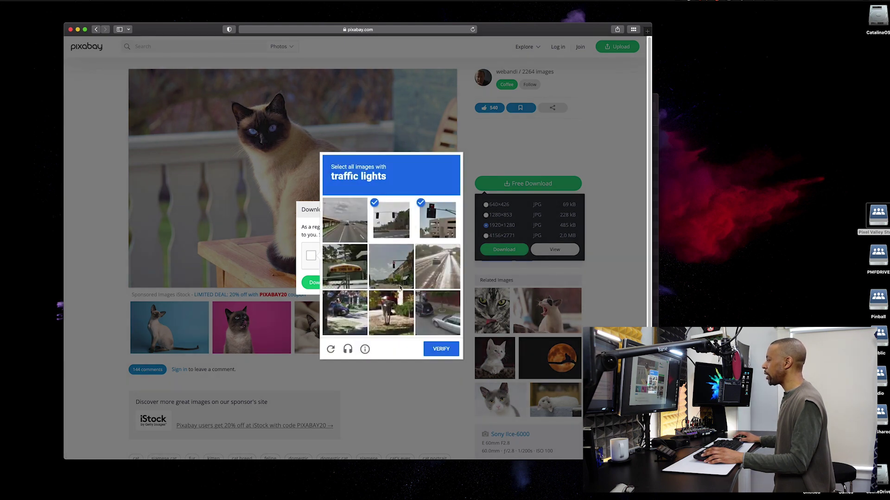
click(392, 267)
click(443, 353)
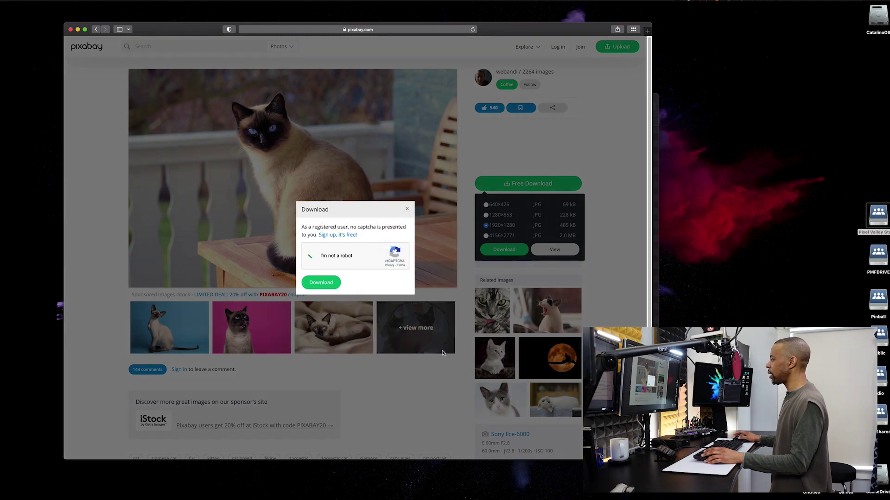
click(319, 283)
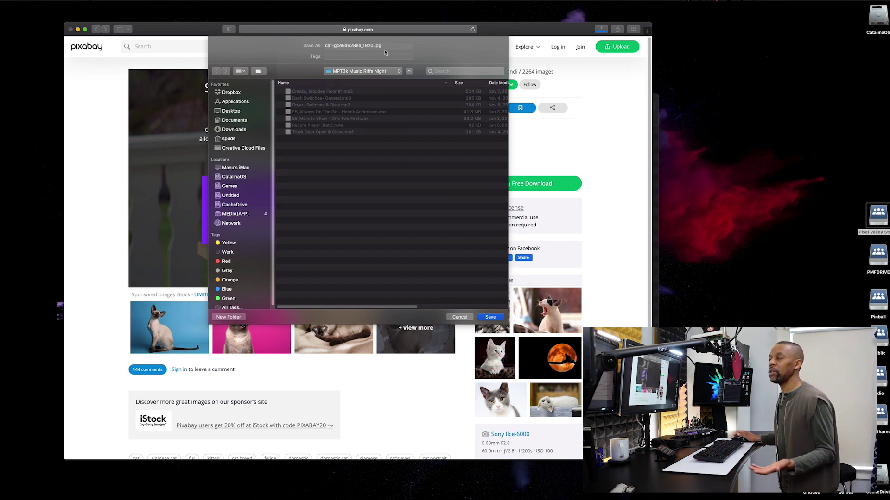
Step: Set the download's save location to Example Project Structure's Stills folder
click(372, 72)
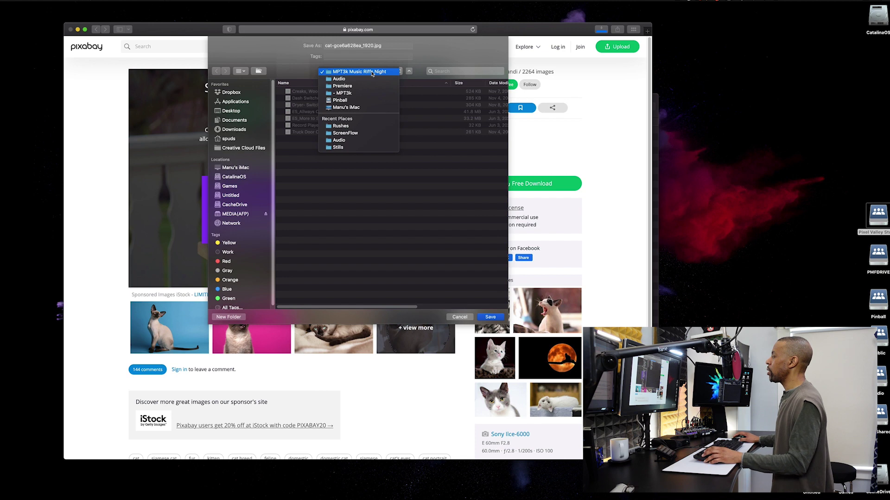
click(345, 126)
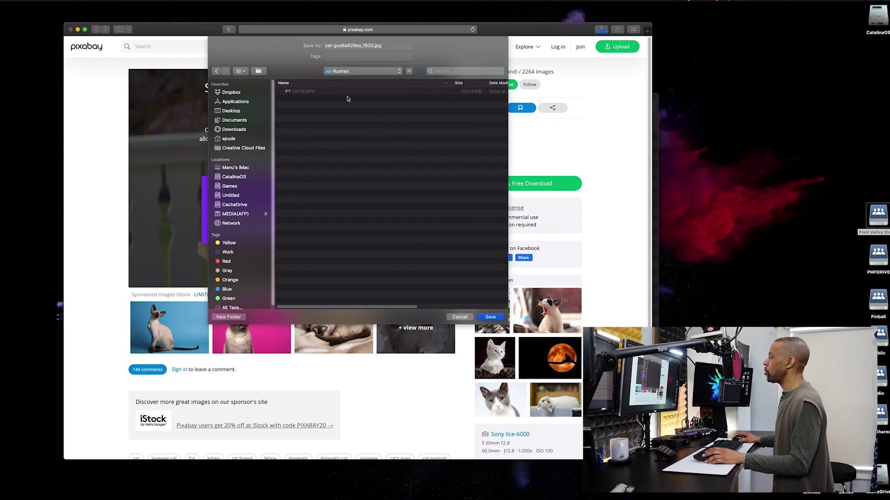
click(353, 72)
click(358, 79)
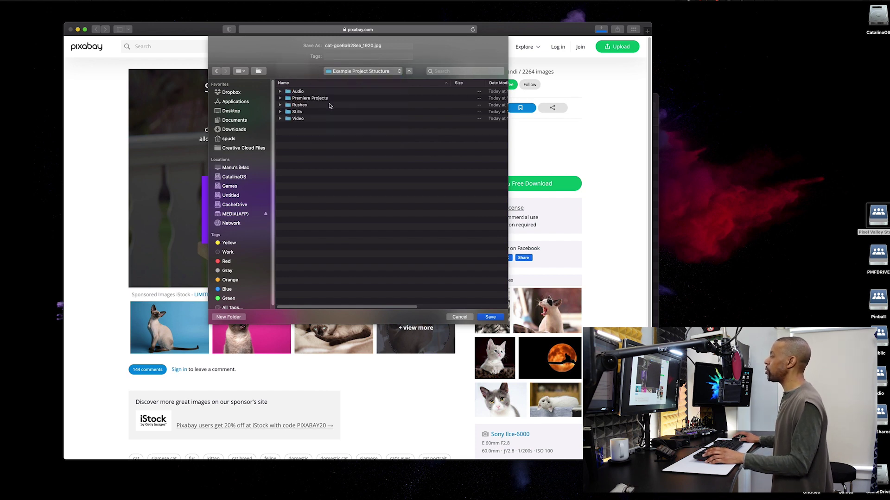
double_click(308, 112)
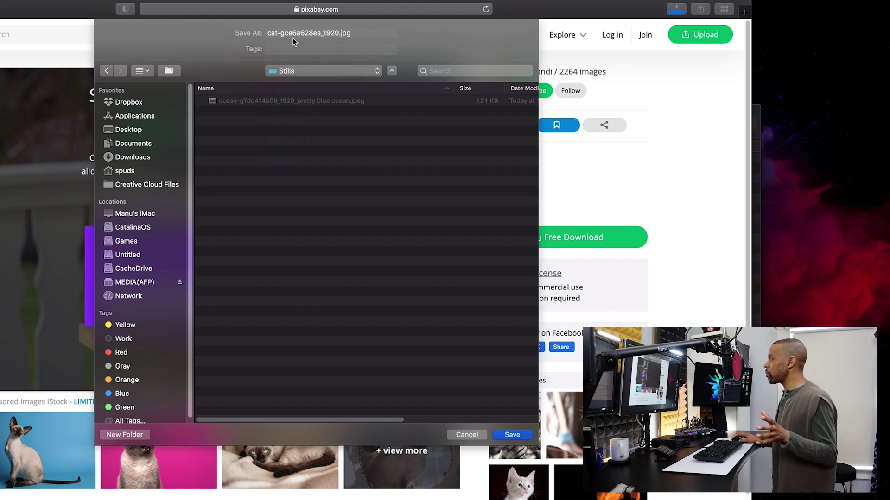
Step: Append '-siamese-pretty-meow' before .jpg in the cat photo's file name and save it
click(282, 34)
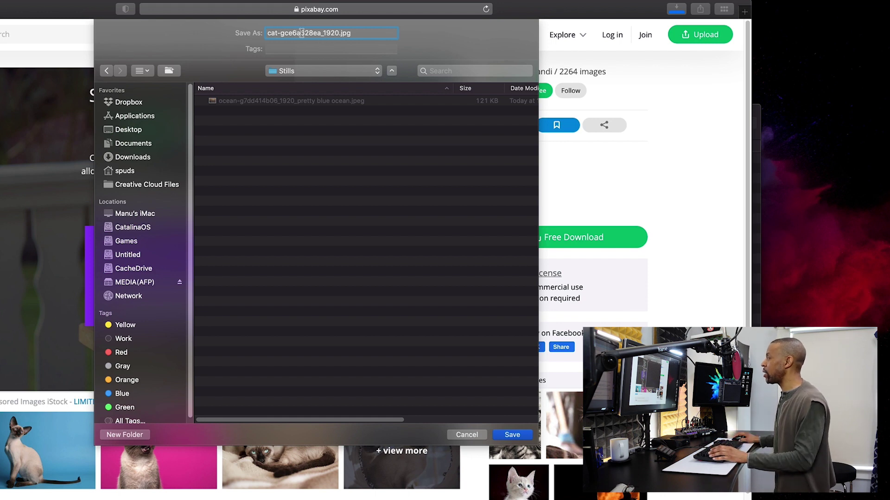
drag(280, 33, 338, 33)
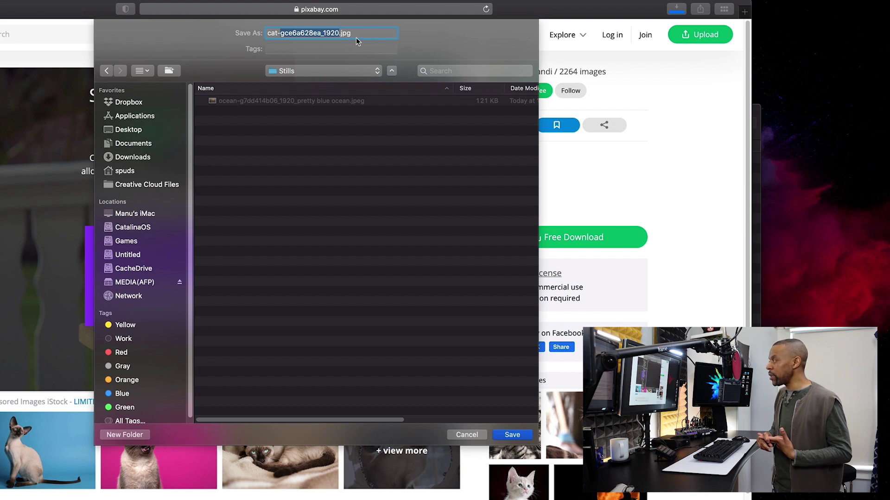
click(348, 33)
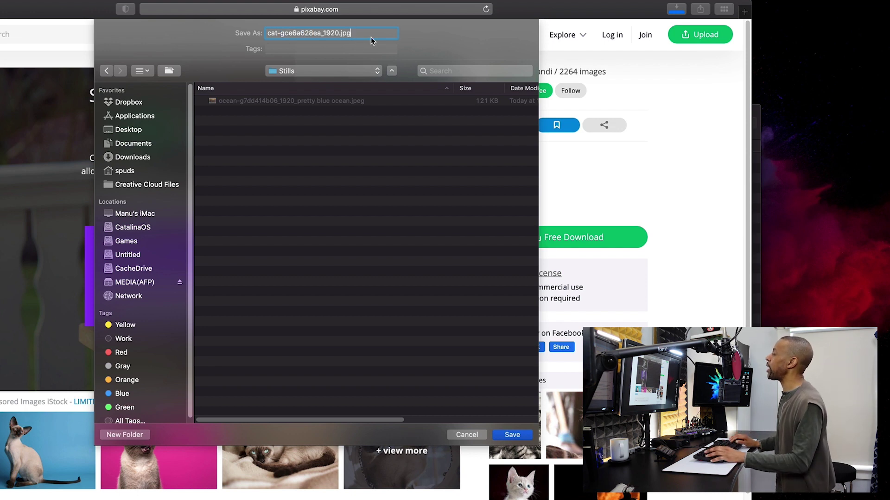
key(Left)
key(Left)
key(Left)
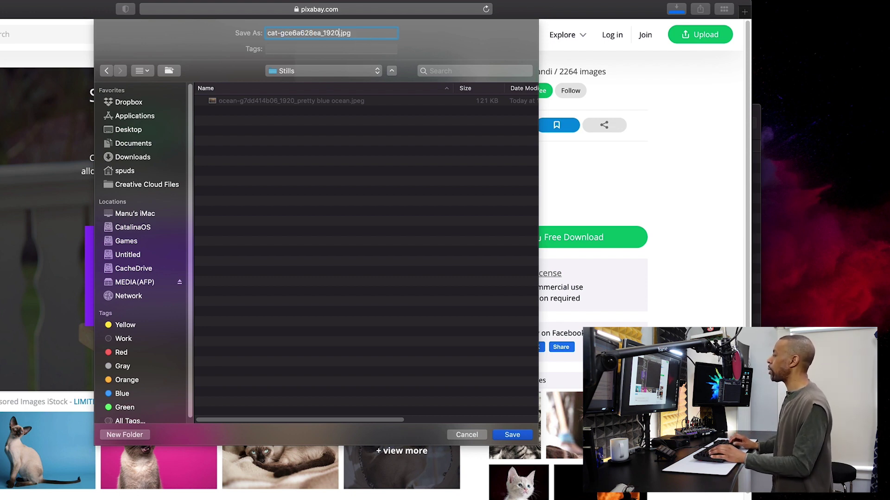
text(-)
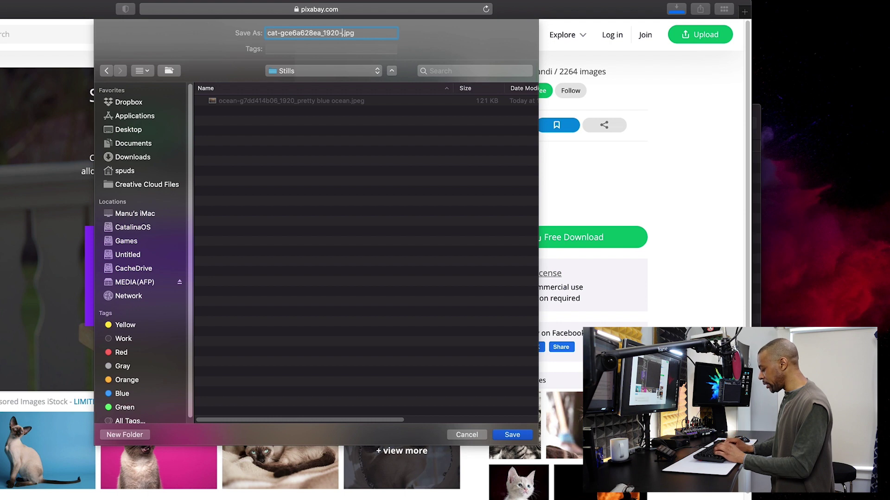
text(siamese)
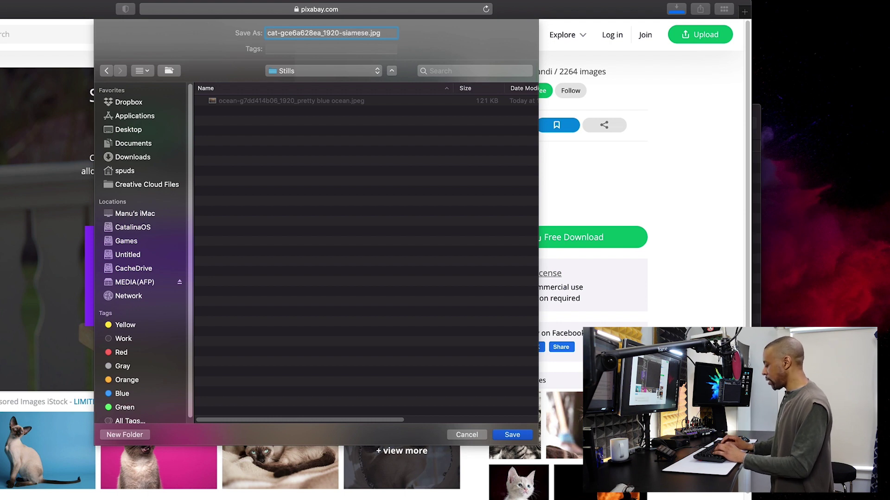
text(-pret)
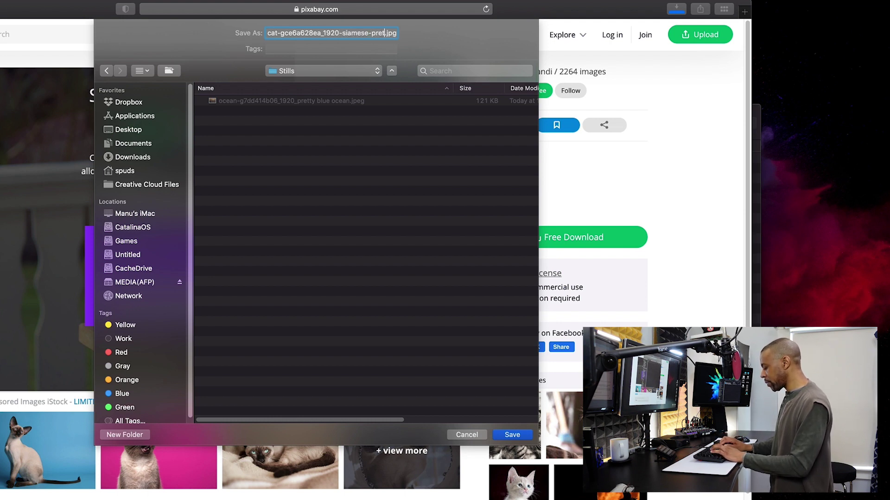
text(ty-m)
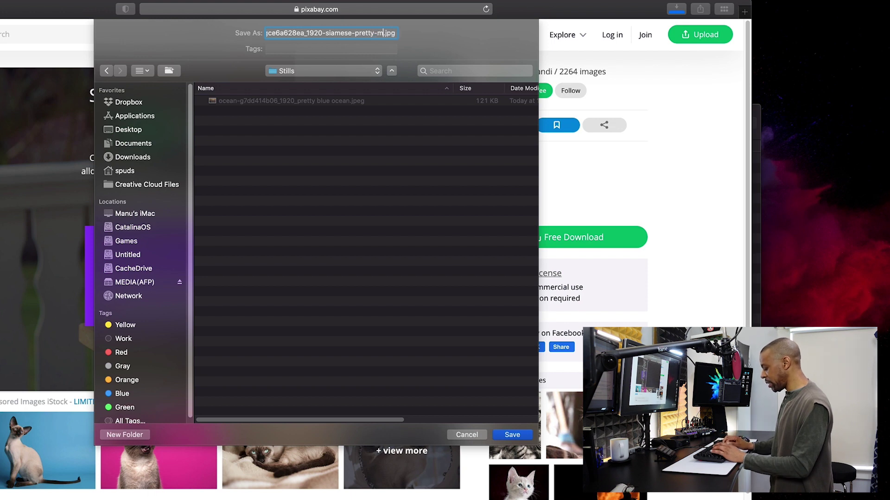
text(eow)
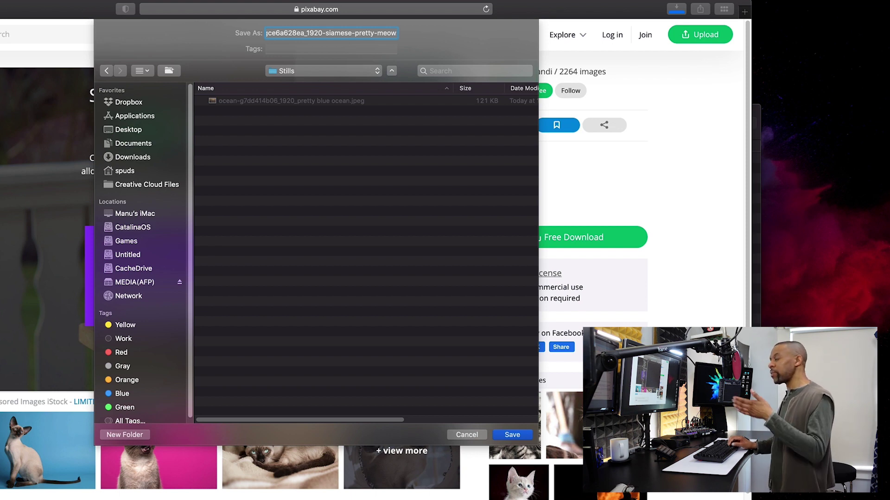
key(Return)
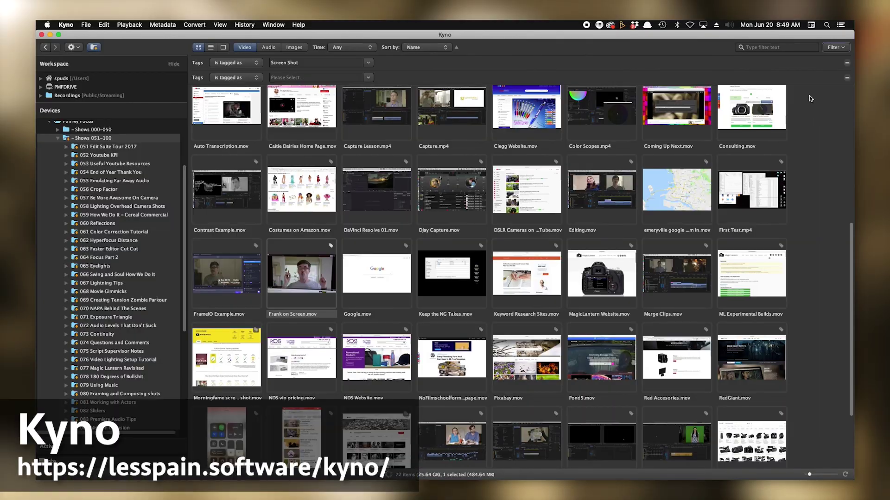
Step: Choose one person tag in the first Tags filter row and another in the second
click(368, 63)
scroll(326, 110, up, 3)
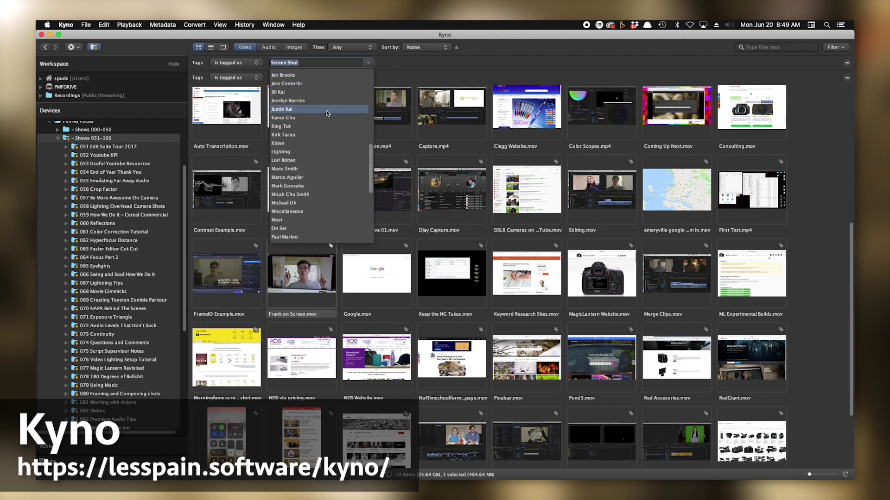
scroll(326, 112, up, 2)
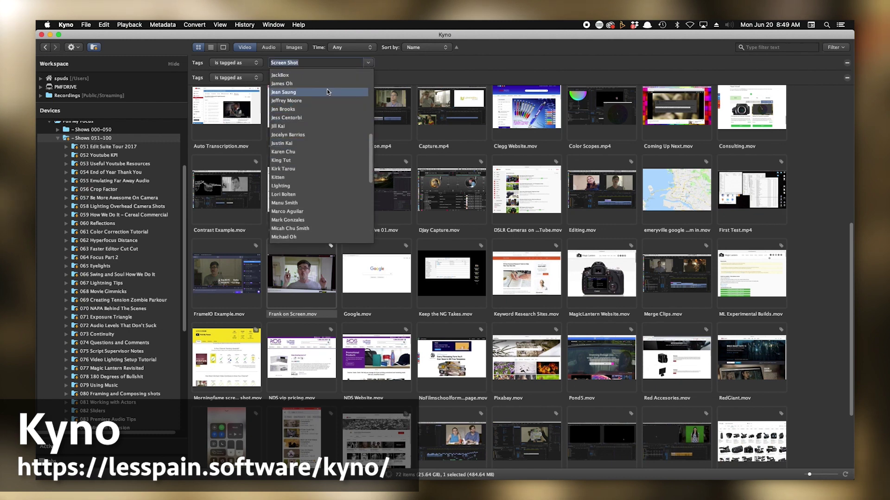
click(327, 84)
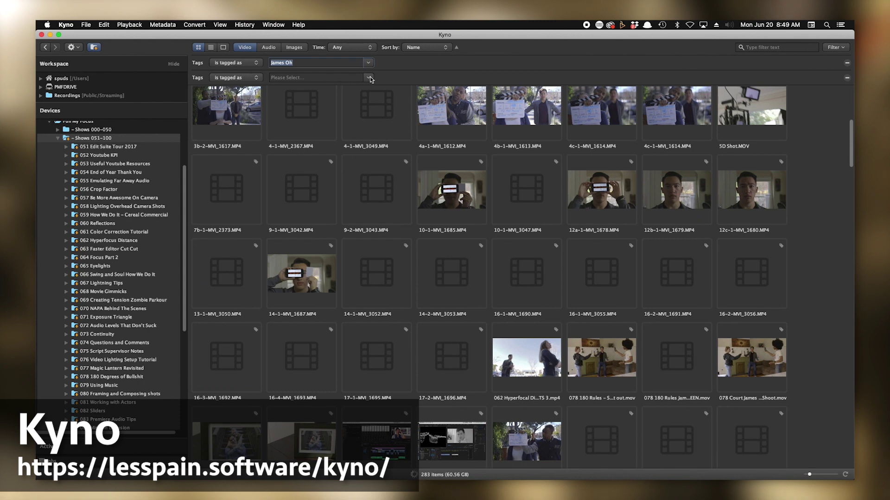
click(369, 77)
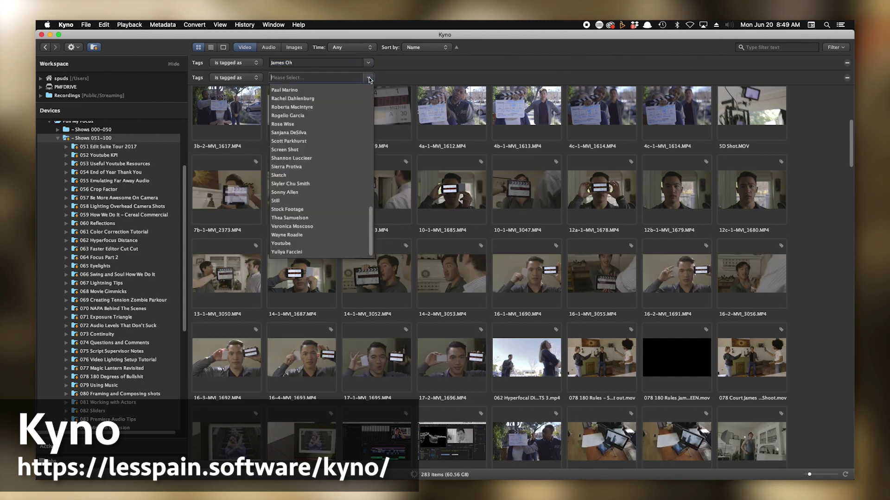
scroll(319, 162, up, 15)
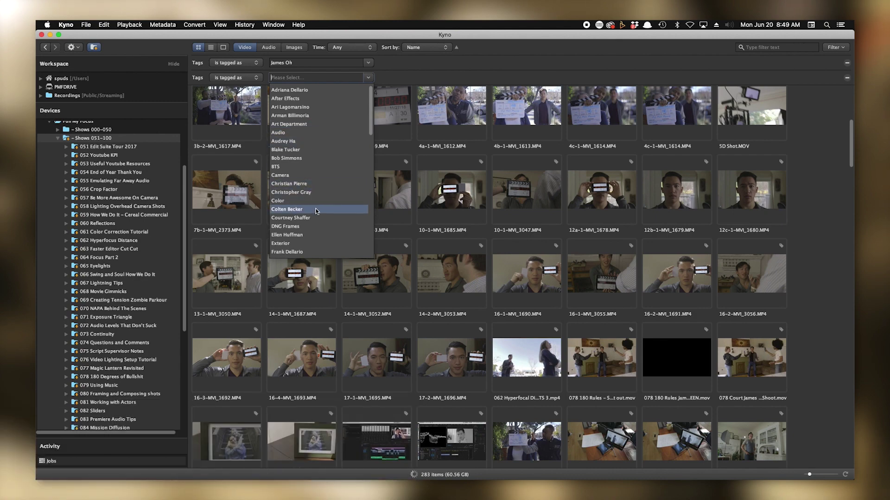
click(318, 218)
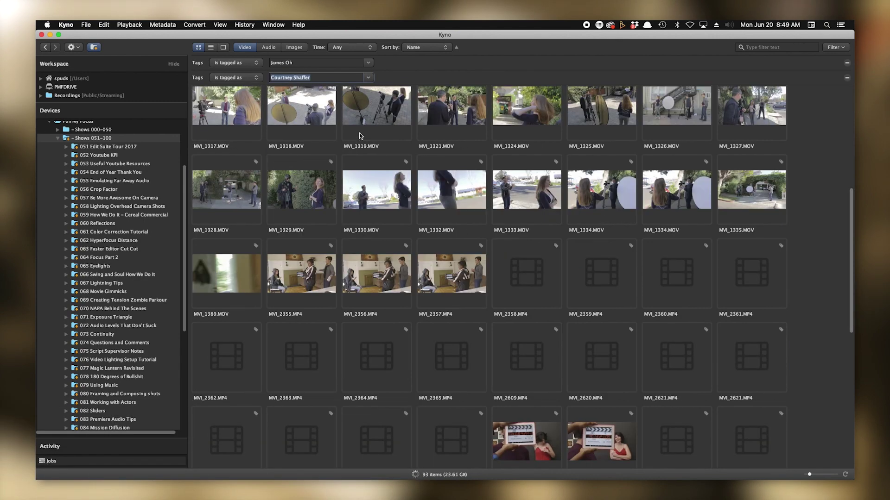